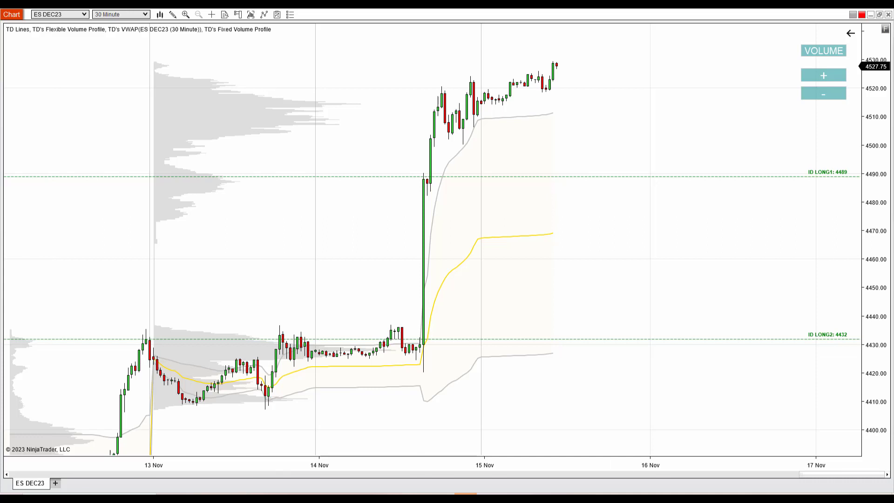
# Step: Underline the ES DEC23 and 30 Minute boxes and highlight the 4489 support line
pyautogui.moveTo(29, 21); pyautogui.dragTo(148, 21)
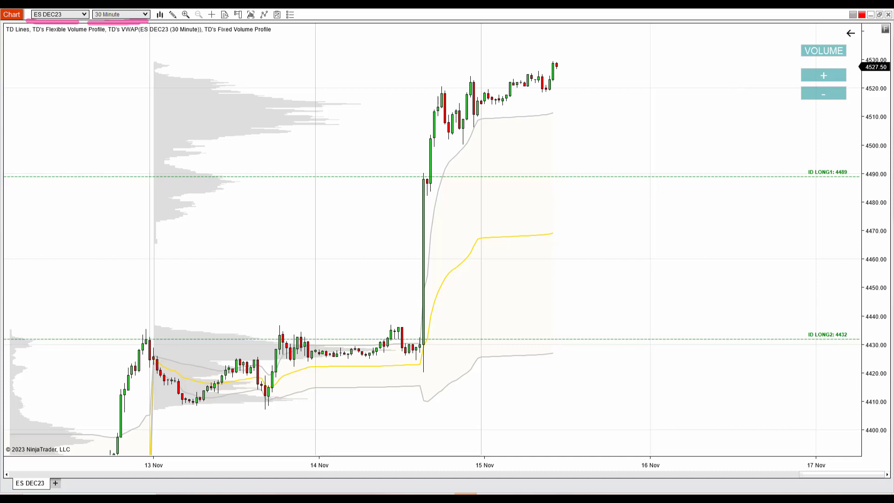
pyautogui.moveTo(431, 177); pyautogui.dragTo(859, 176)
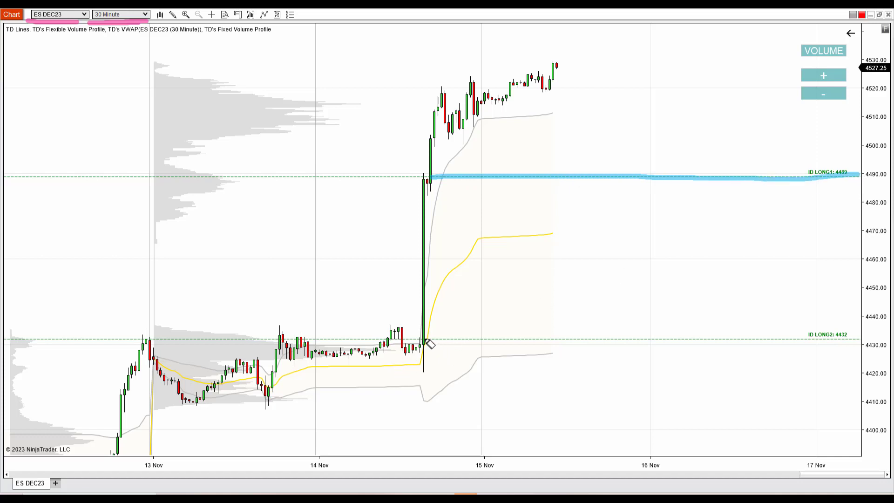
# Step: Highlight the 4432 line, sketch and circle the upward breakout, then clear all pen marks
pyautogui.moveTo(429, 344); pyautogui.dragTo(866, 345)
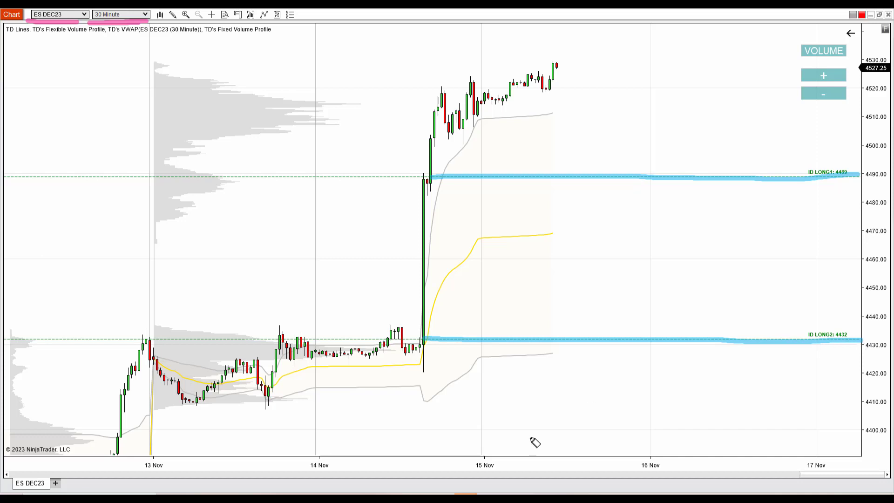
pyautogui.moveTo(413, 391)
pyautogui.mouseDown()
pyautogui.moveTo(580, 60)
pyautogui.moveTo(608, 71)
pyautogui.mouseUp()
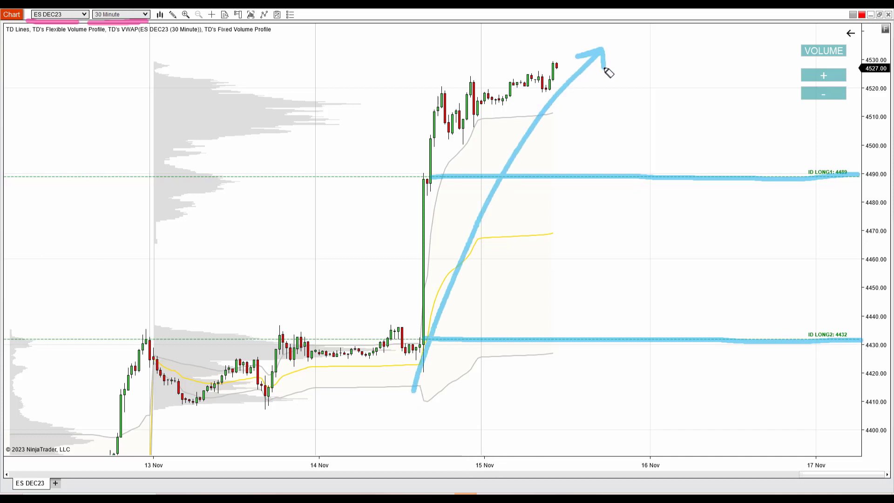
pyautogui.moveTo(435, 111)
pyautogui.mouseDown()
pyautogui.moveTo(385, 315)
pyautogui.moveTo(506, 235)
pyautogui.moveTo(437, 116)
pyautogui.mouseUp()
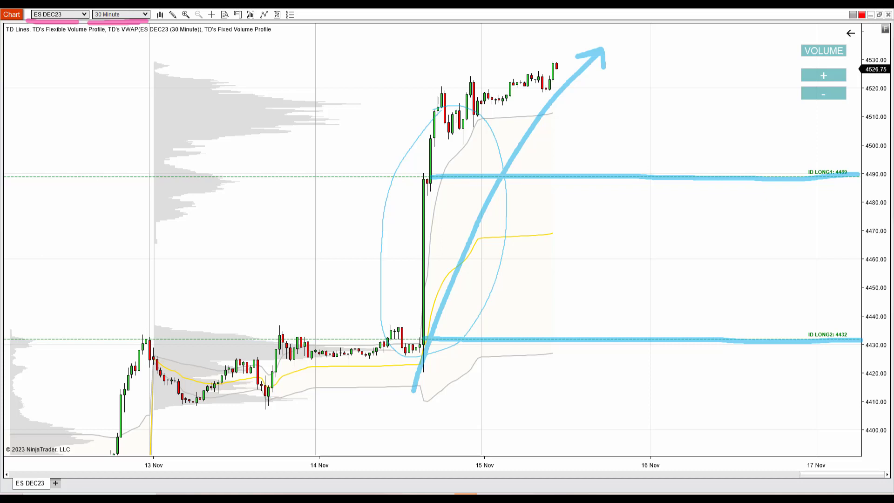
pyautogui.press('Escape')
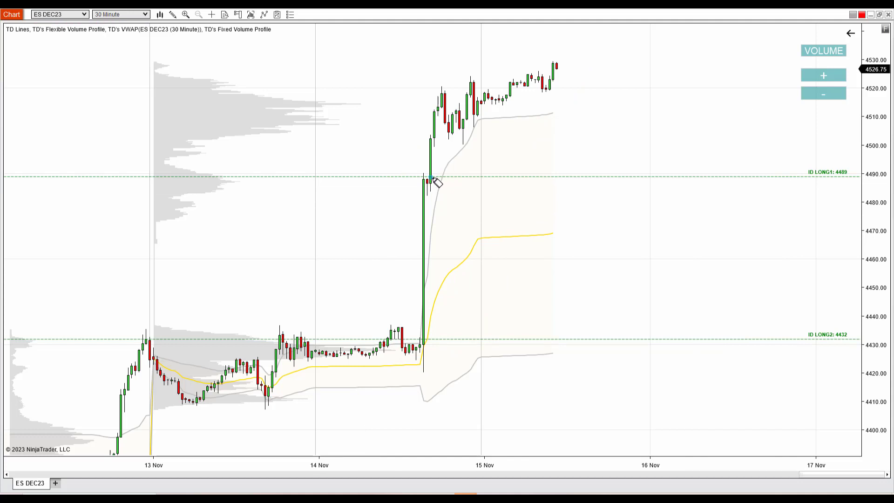
# Step: Re-highlight the ID LONG1 4489 line and add a fixed volume profile over the 14–15 Nov breakout
pyautogui.moveTo(432, 177)
pyautogui.mouseDown()
pyautogui.moveTo(841, 180)
pyautogui.moveTo(809, 162)
pyautogui.moveTo(869, 183)
pyautogui.moveTo(818, 165)
pyautogui.mouseUp()
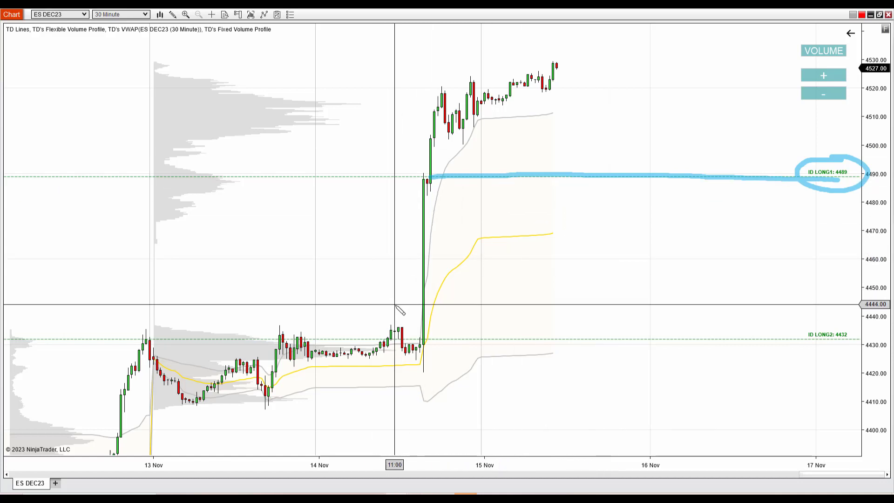
pyautogui.moveTo(395, 304); pyautogui.dragTo(474, 311)
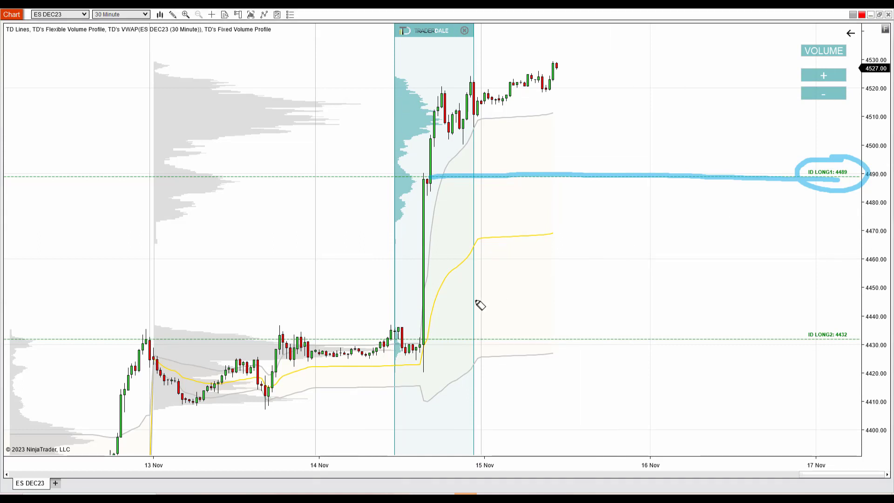
# Step: Clear the old marks and circle the 4489 volume cluster
pyautogui.click(426, 176)
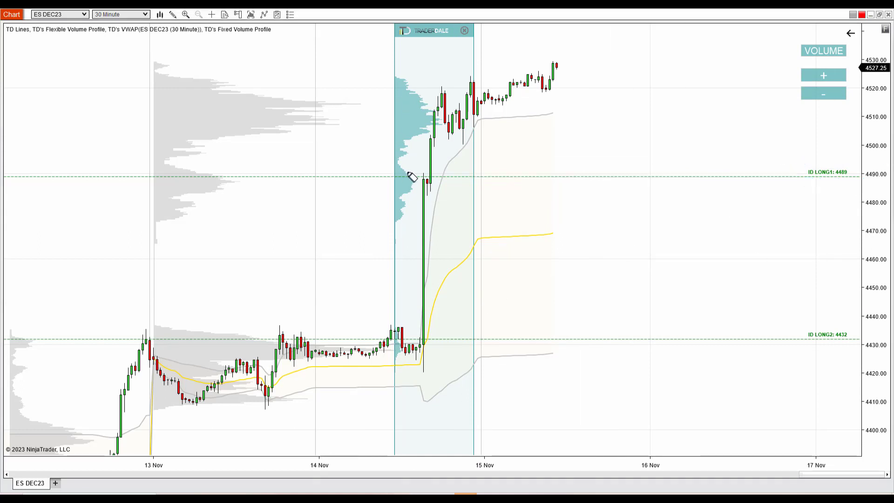
pyautogui.moveTo(408, 176)
pyautogui.mouseDown()
pyautogui.moveTo(397, 176)
pyautogui.moveTo(400, 200)
pyautogui.moveTo(426, 175)
pyautogui.moveTo(412, 169)
pyautogui.mouseUp()
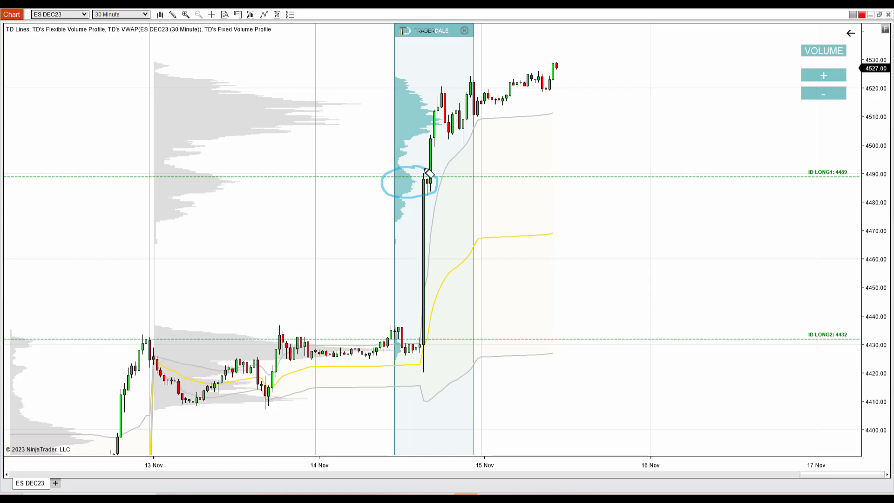
pyautogui.moveTo(429, 174)
pyautogui.mouseDown()
pyautogui.moveTo(399, 175)
pyautogui.moveTo(408, 202)
pyautogui.moveTo(437, 178)
pyautogui.moveTo(396, 175)
pyautogui.moveTo(481, 34)
pyautogui.moveTo(499, 42)
pyautogui.mouseUp()
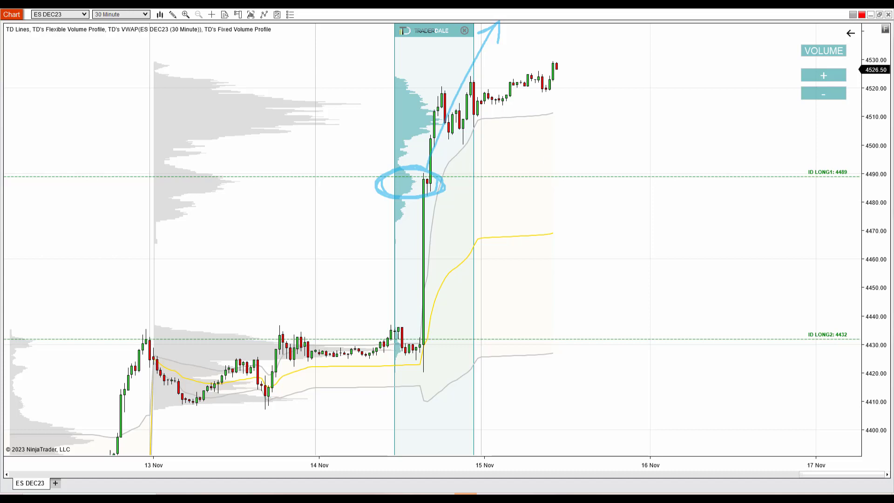
# Step: Sketch a projected pullback from the latest candle to 4489 and a line at that level
pyautogui.moveTo(557, 67); pyautogui.dragTo(634, 182)
pyautogui.moveTo(426, 169)
pyautogui.mouseDown()
pyautogui.moveTo(384, 178)
pyautogui.moveTo(444, 187)
pyautogui.moveTo(426, 166)
pyautogui.mouseUp()
pyautogui.moveTo(596, 178)
pyautogui.mouseDown()
pyautogui.moveTo(582, 176)
pyautogui.moveTo(620, 177)
pyautogui.moveTo(649, 121)
pyautogui.moveTo(652, 136)
pyautogui.mouseUp()
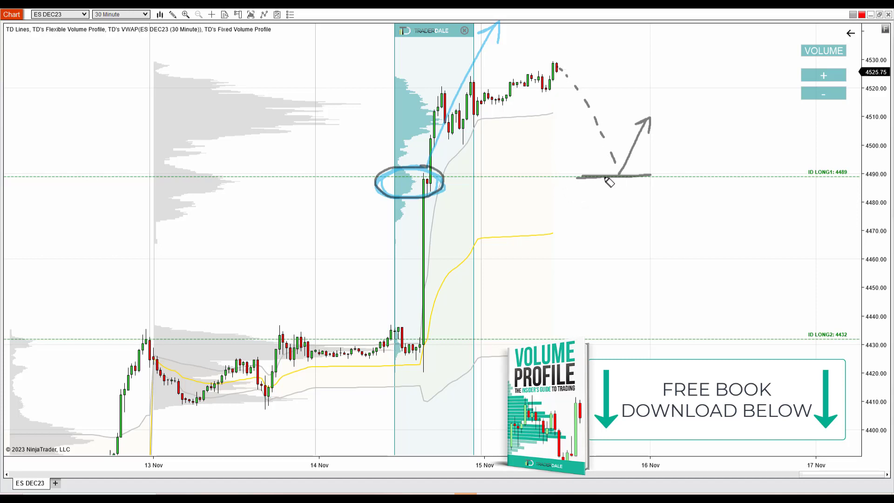
# Step: Thicken the 4489 bounce line, ring it in yellow, then clear all sketches with the e hotkey
pyautogui.moveTo(609, 177); pyautogui.dragTo(643, 178)
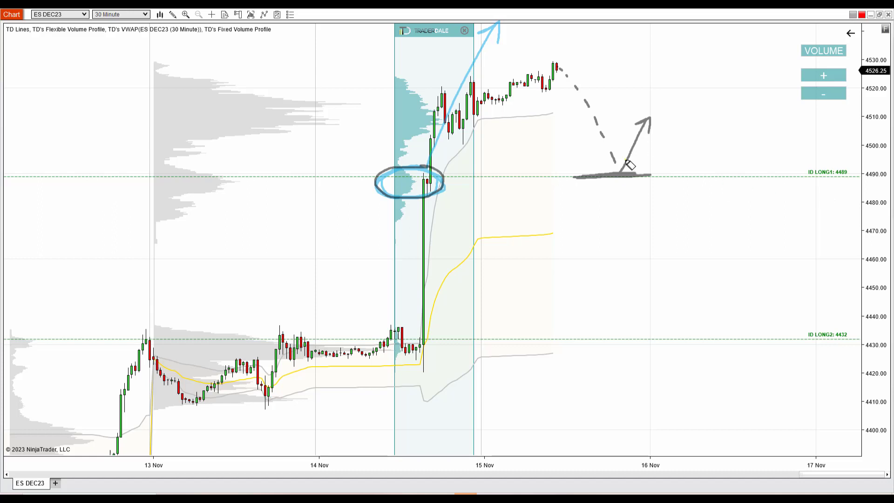
pyautogui.moveTo(629, 165)
pyautogui.mouseDown()
pyautogui.moveTo(590, 192)
pyautogui.moveTo(651, 168)
pyautogui.moveTo(620, 163)
pyautogui.mouseUp()
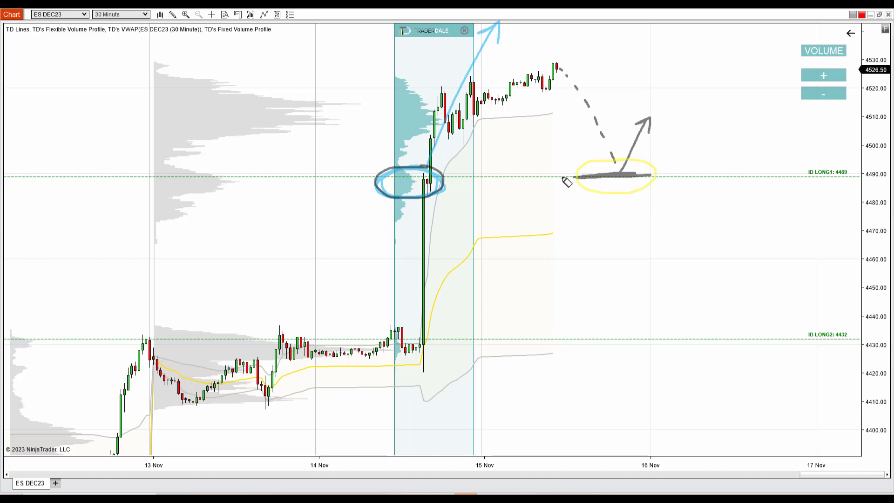
pyautogui.moveTo(574, 178); pyautogui.dragTo(657, 175)
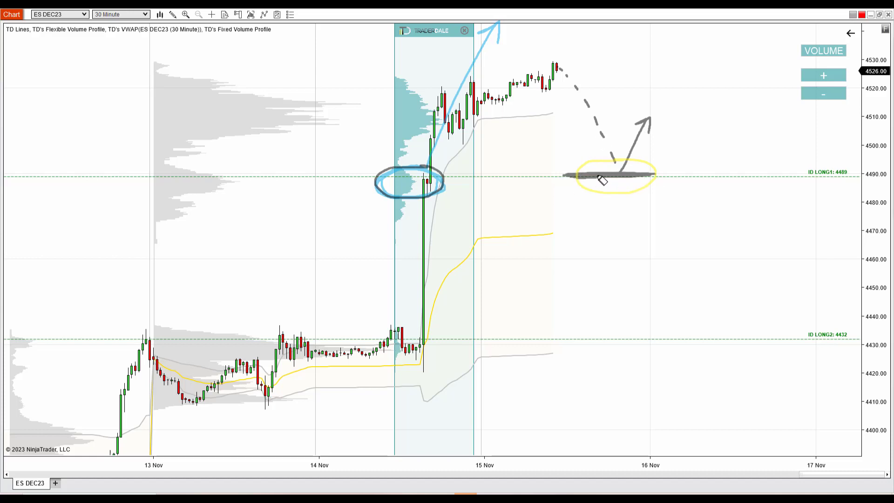
pyautogui.press('e')
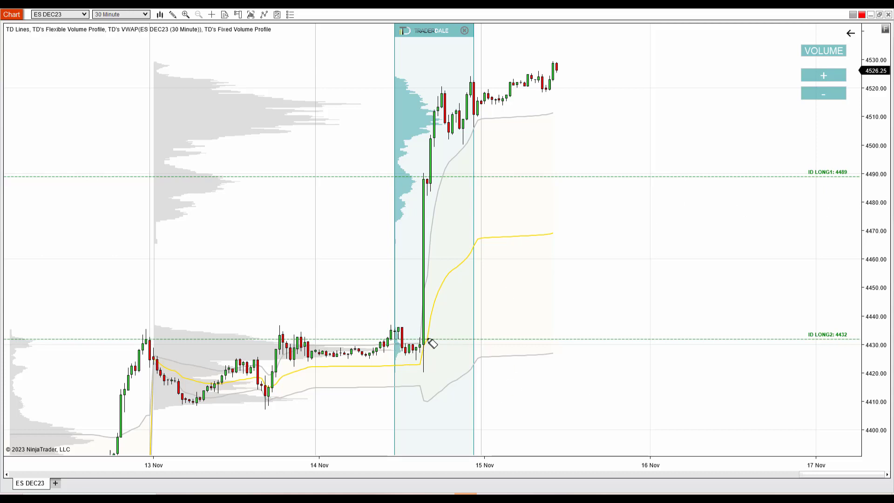
# Step: Highlight the ID LONG2 4432 line, compress the axes back to 10 Nov, and shift the volume profile left
pyautogui.moveTo(427, 342); pyautogui.dragTo(851, 342)
pyautogui.moveTo(840, 320)
pyautogui.mouseDown()
pyautogui.moveTo(802, 330)
pyautogui.moveTo(870, 350)
pyautogui.moveTo(815, 324)
pyautogui.mouseUp()
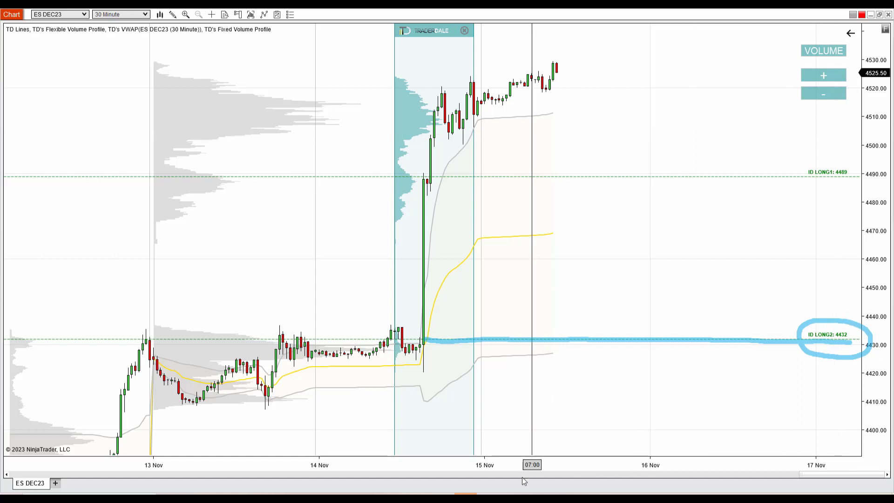
pyautogui.moveTo(515, 467); pyautogui.dragTo(539, 468)
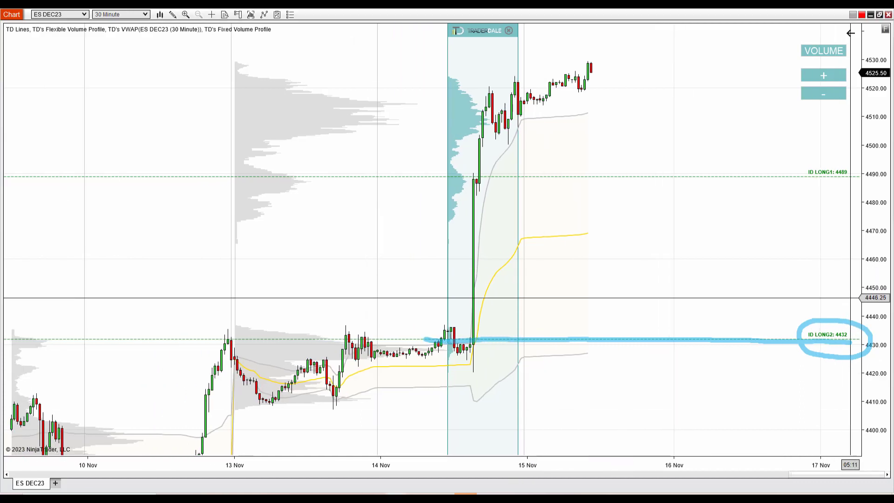
pyautogui.moveTo(876, 314)
pyautogui.mouseDown()
pyautogui.moveTo(875, 354)
pyautogui.moveTo(876, 295)
pyautogui.mouseUp()
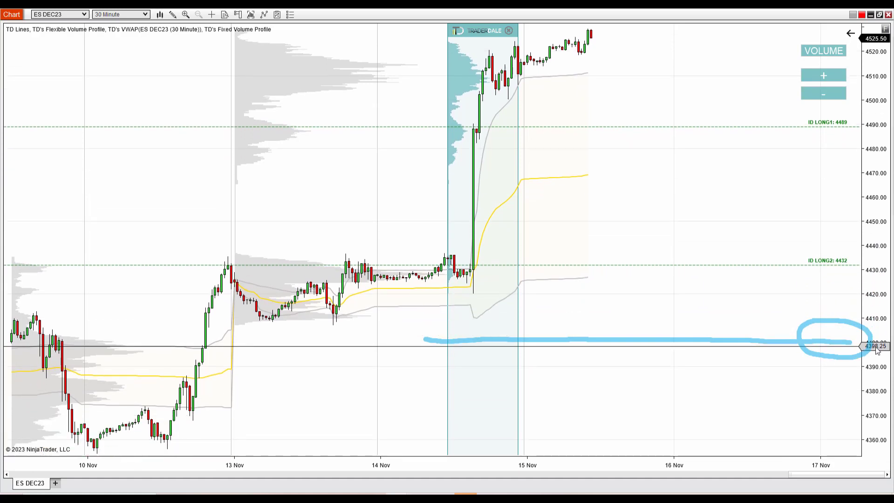
pyautogui.moveTo(448, 239); pyautogui.dragTo(199, 239)
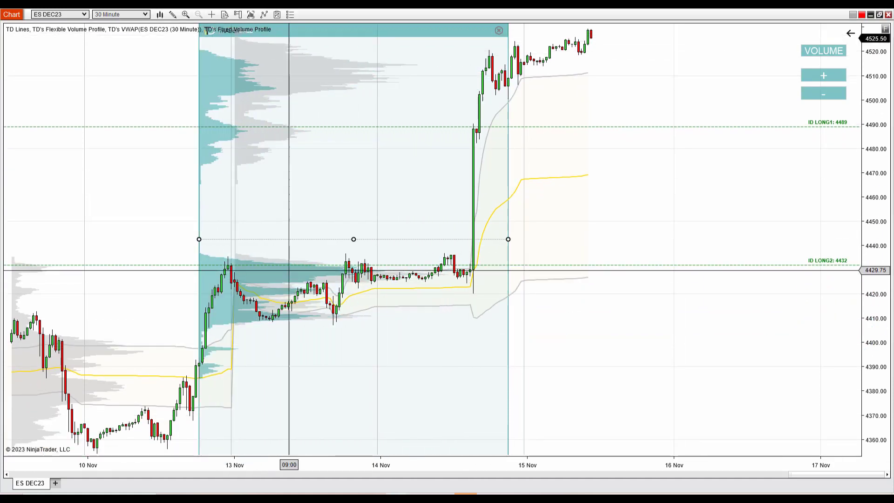
# Step: Trim the fixed volume profile to the late-13 through 14 Nov consolidation and circle those candles
pyautogui.moveTo(508, 239); pyautogui.dragTo(495, 241)
pyautogui.moveTo(621, 190); pyautogui.dragTo(621, 235)
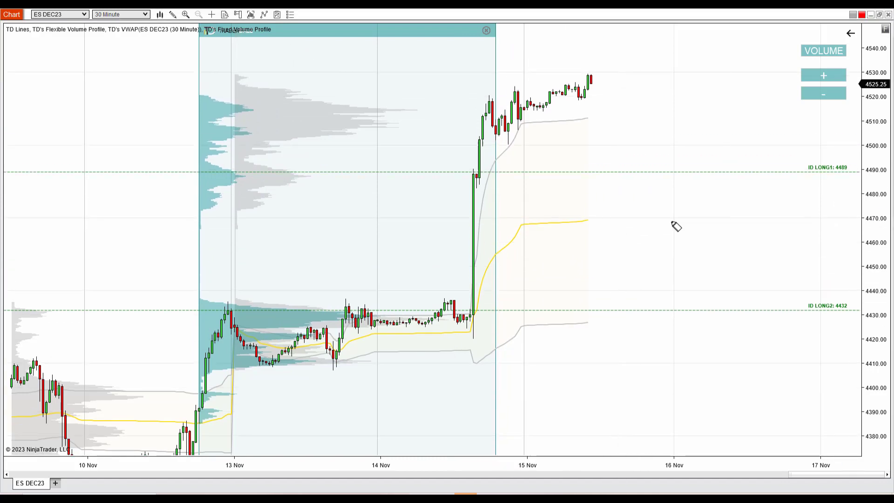
pyautogui.moveTo(396, 300)
pyautogui.mouseDown()
pyautogui.moveTo(375, 301)
pyautogui.moveTo(456, 331)
pyautogui.moveTo(395, 304)
pyautogui.mouseUp()
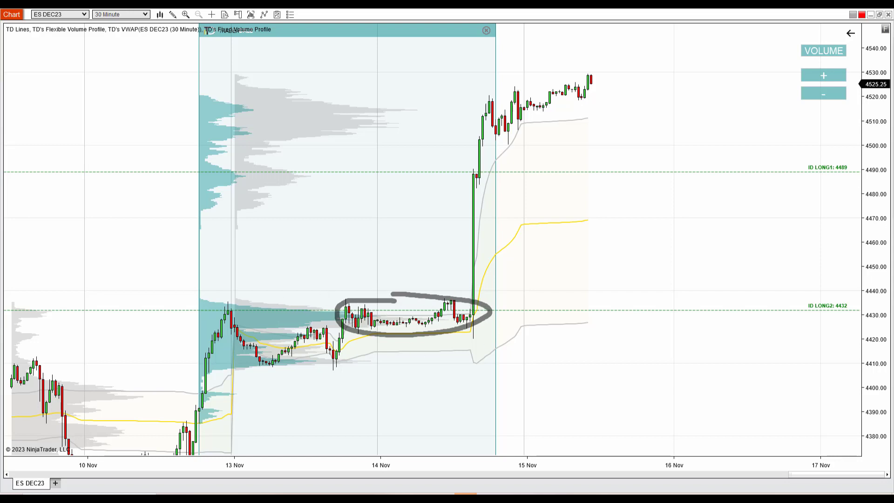
pyautogui.moveTo(350, 239); pyautogui.dragTo(359, 239)
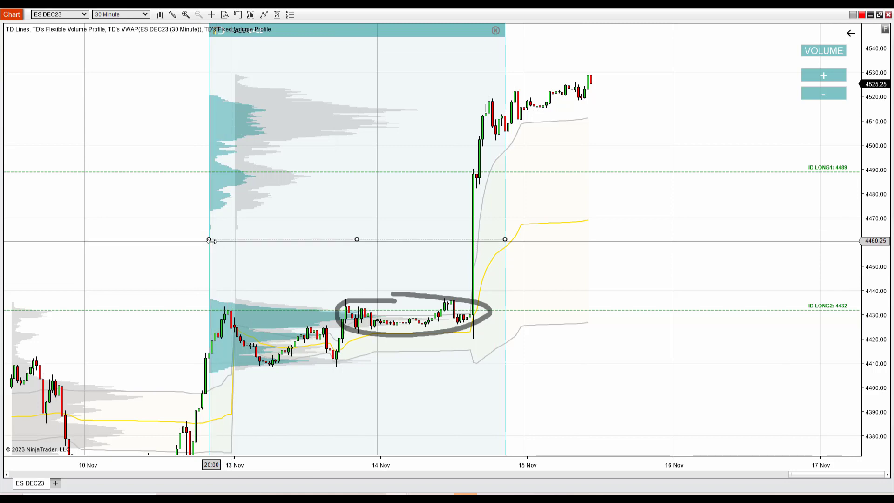
pyautogui.moveTo(208, 239); pyautogui.dragTo(333, 239)
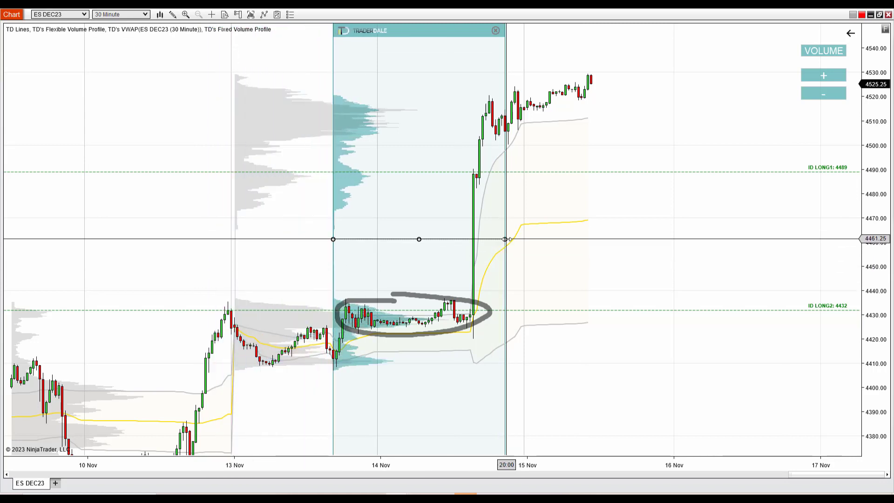
pyautogui.moveTo(504, 294); pyautogui.dragTo(492, 295)
pyautogui.moveTo(333, 240); pyautogui.dragTo(342, 240)
pyautogui.moveTo(379, 303)
pyautogui.mouseDown()
pyautogui.moveTo(343, 326)
pyautogui.moveTo(406, 339)
pyautogui.moveTo(416, 309)
pyautogui.mouseUp()
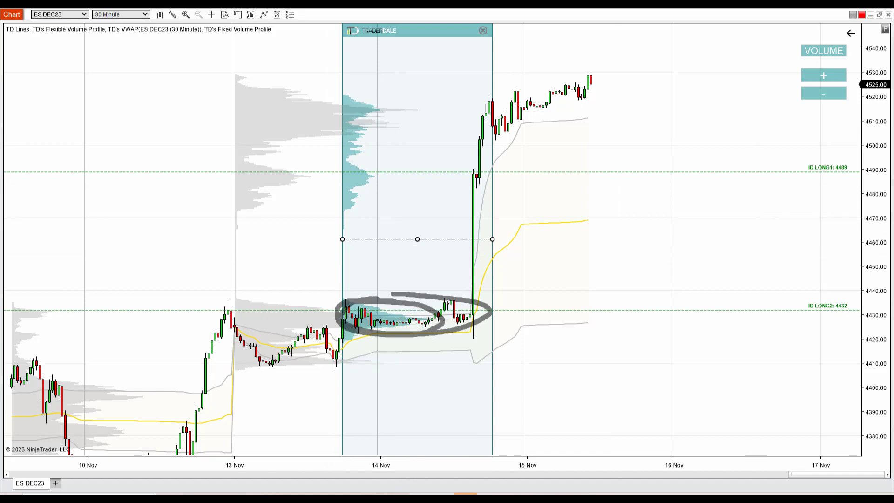
# Step: Clear old marks, draw the rally arrow and circle the consolidation near 4432
pyautogui.press('Escape')
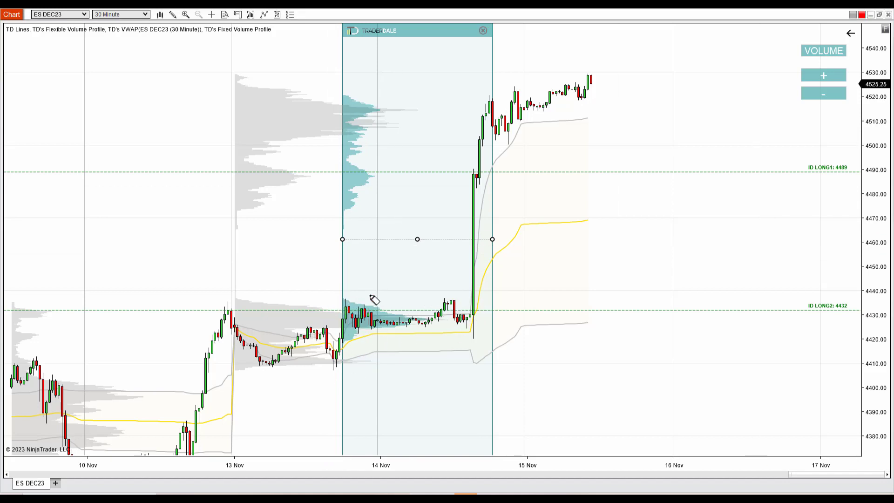
pyautogui.moveTo(467, 312)
pyautogui.mouseDown()
pyautogui.moveTo(517, 89)
pyautogui.moveTo(541, 93)
pyautogui.mouseUp()
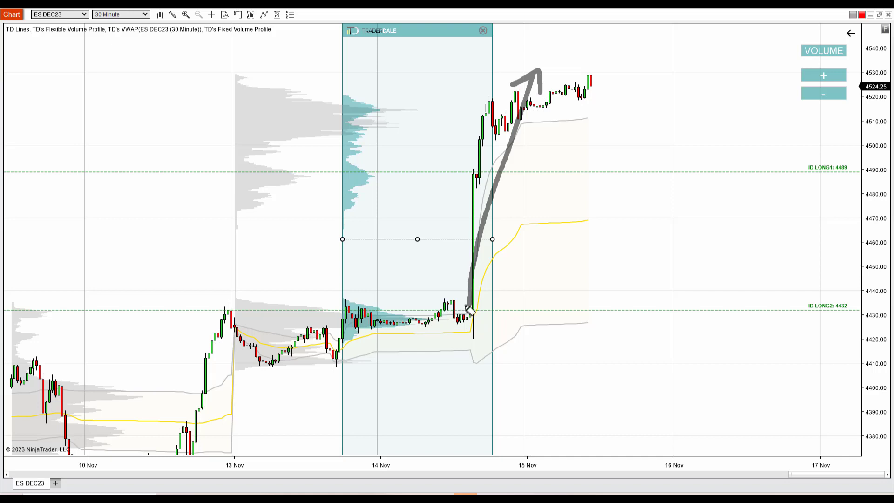
pyautogui.moveTo(468, 310)
pyautogui.mouseDown()
pyautogui.moveTo(356, 303)
pyautogui.moveTo(405, 336)
pyautogui.moveTo(484, 322)
pyautogui.moveTo(468, 309)
pyautogui.mouseUp()
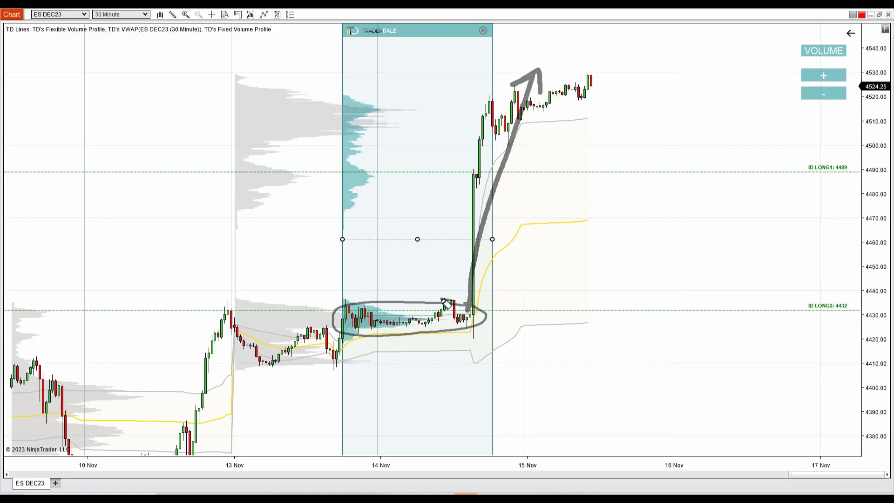
pyautogui.moveTo(445, 303)
pyautogui.mouseDown()
pyautogui.moveTo(389, 299)
pyautogui.moveTo(326, 329)
pyautogui.moveTo(425, 340)
pyautogui.moveTo(480, 313)
pyautogui.mouseUp()
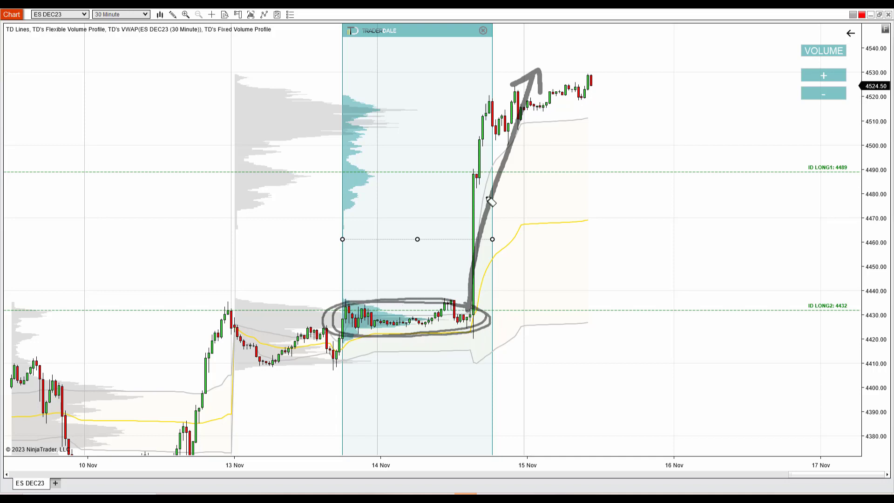
pyautogui.moveTo(424, 303)
pyautogui.mouseDown()
pyautogui.moveTo(384, 301)
pyautogui.moveTo(427, 338)
pyautogui.moveTo(487, 310)
pyautogui.moveTo(420, 302)
pyautogui.mouseUp()
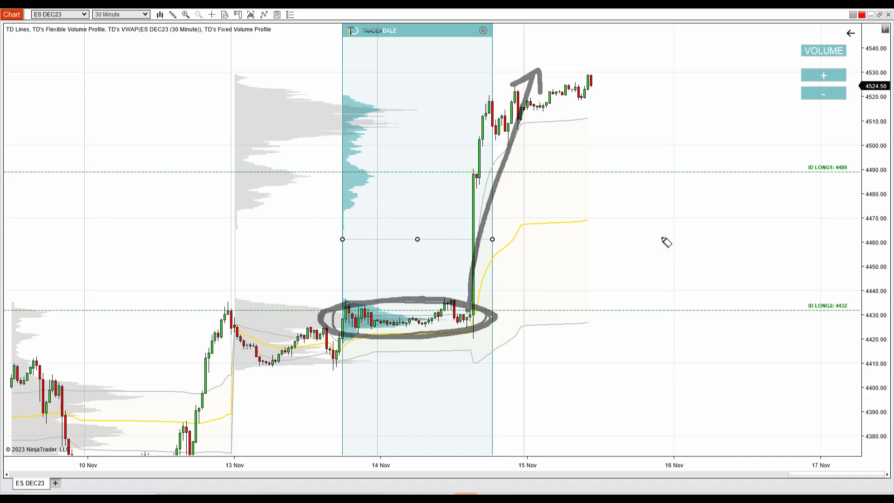
# Step: Sketch a dashed pullback to ID LONG2 with a yellow-circled bounce arrow, then clear the sketches
pyautogui.moveTo(668, 226)
pyautogui.mouseDown()
pyautogui.moveTo(705, 260)
pyautogui.moveTo(730, 304)
pyautogui.moveTo(695, 313)
pyautogui.moveTo(753, 319)
pyautogui.mouseUp()
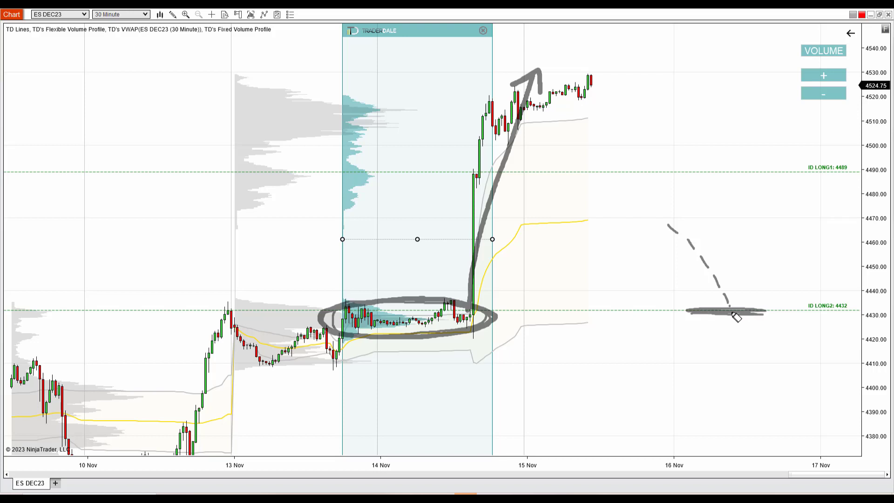
pyautogui.moveTo(730, 310)
pyautogui.mouseDown()
pyautogui.moveTo(759, 257)
pyautogui.moveTo(763, 271)
pyautogui.mouseUp()
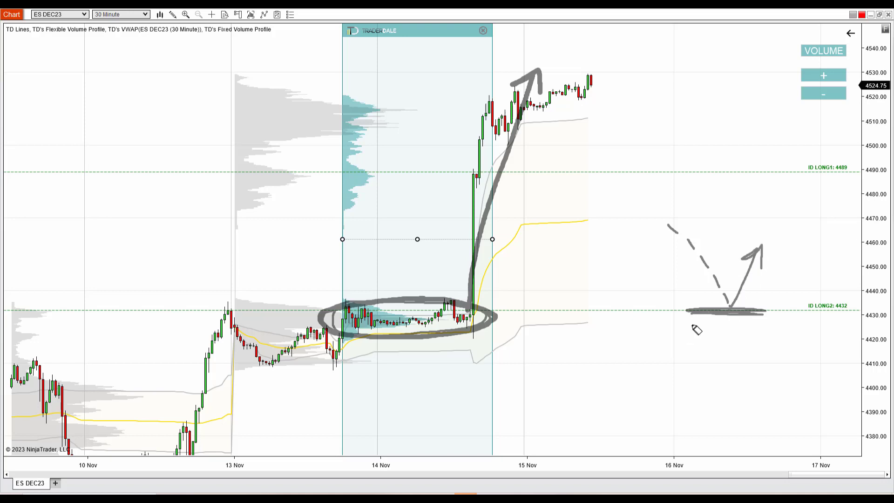
pyautogui.moveTo(739, 297)
pyautogui.mouseDown()
pyautogui.moveTo(769, 308)
pyautogui.moveTo(744, 301)
pyautogui.mouseUp()
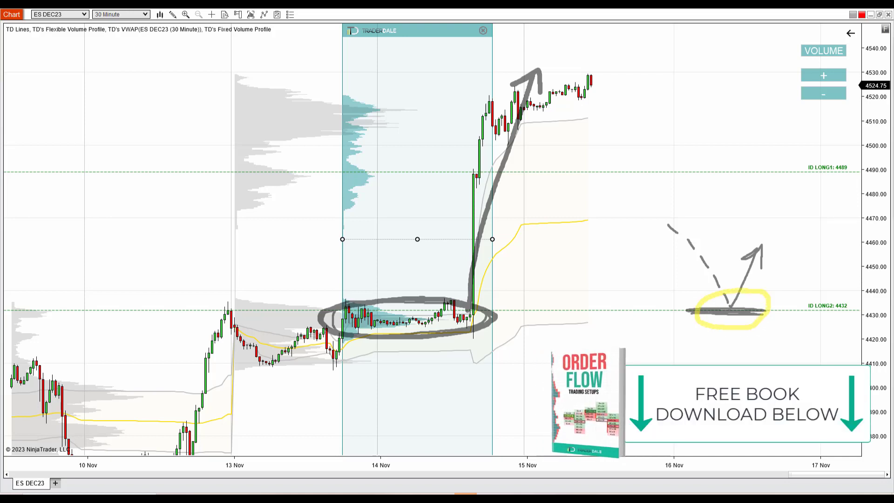
pyautogui.press('Escape')
# Step: Rescale the time and price axes to show 10 Oct–17 Nov and draw a line along 4432
pyautogui.moveTo(395, 467); pyautogui.dragTo(564, 465)
pyautogui.moveTo(873, 285); pyautogui.dragTo(648, 398)
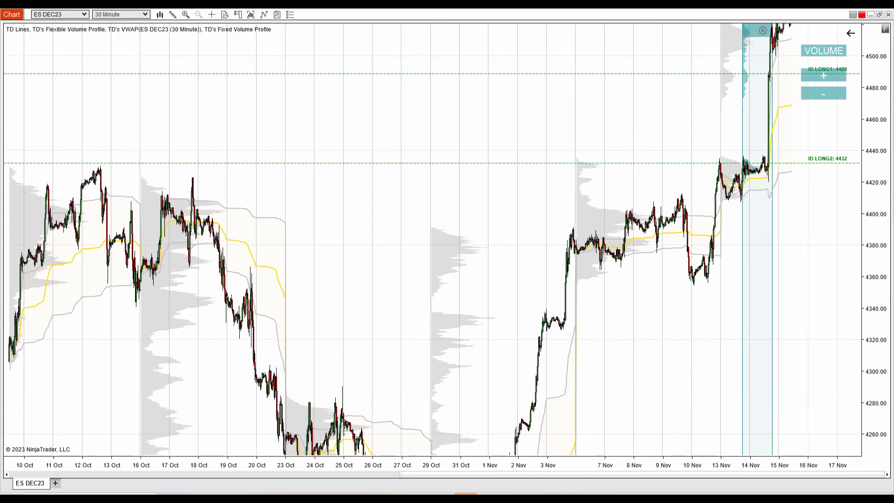
pyautogui.moveTo(6, 167); pyautogui.dragTo(774, 168)
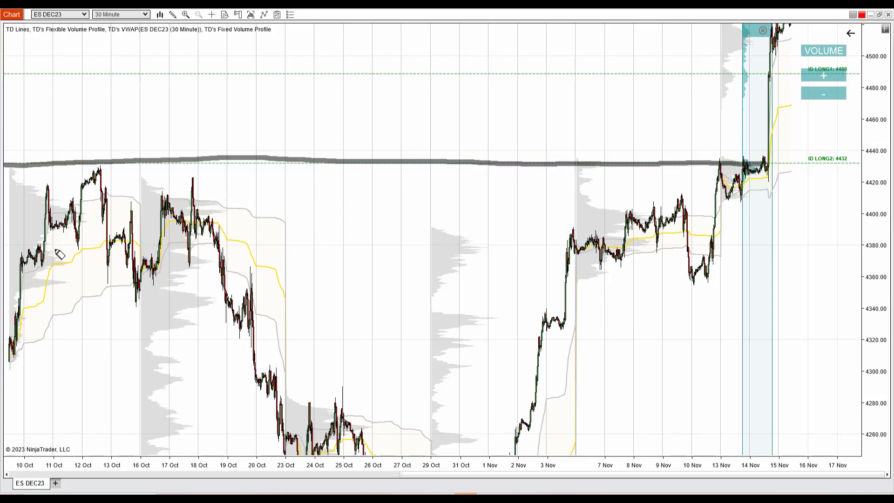
# Step: Trace the 12 Oct, 18 Oct and 13 Nov peaks touching 4432 and label it R for resistance
pyautogui.moveTo(63, 238)
pyautogui.mouseDown()
pyautogui.moveTo(99, 171)
pyautogui.moveTo(118, 246)
pyautogui.mouseUp()
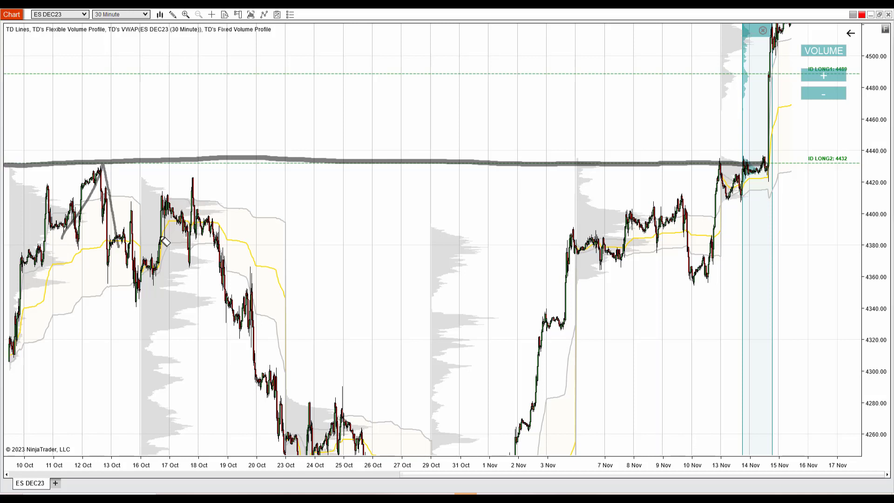
pyautogui.moveTo(182, 248)
pyautogui.mouseDown()
pyautogui.moveTo(198, 179)
pyautogui.moveTo(229, 251)
pyautogui.mouseUp()
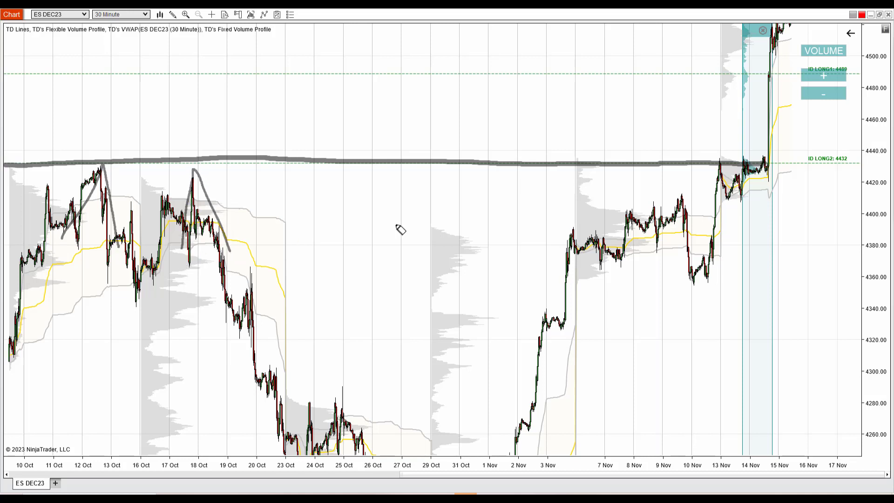
pyautogui.moveTo(713, 201)
pyautogui.mouseDown()
pyautogui.moveTo(720, 164)
pyautogui.moveTo(725, 173)
pyautogui.mouseUp()
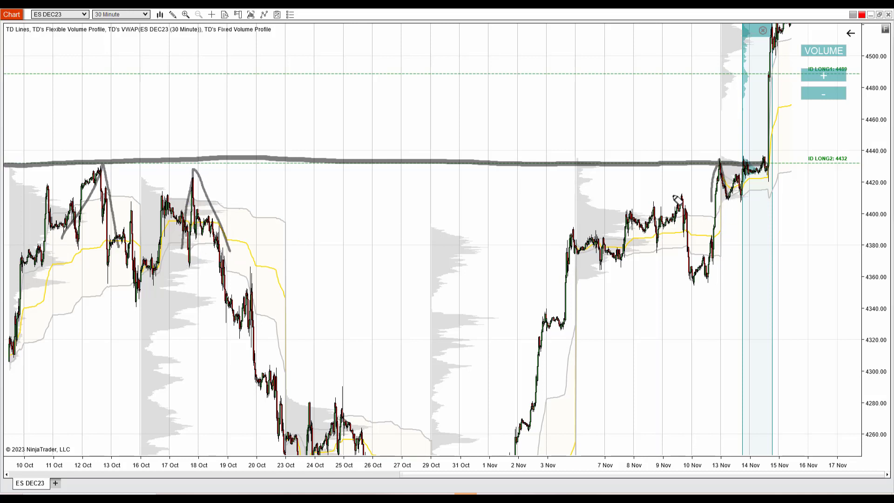
pyautogui.moveTo(231, 89)
pyautogui.mouseDown()
pyautogui.moveTo(237, 135)
pyautogui.moveTo(238, 122)
pyautogui.moveTo(275, 143)
pyautogui.mouseUp()
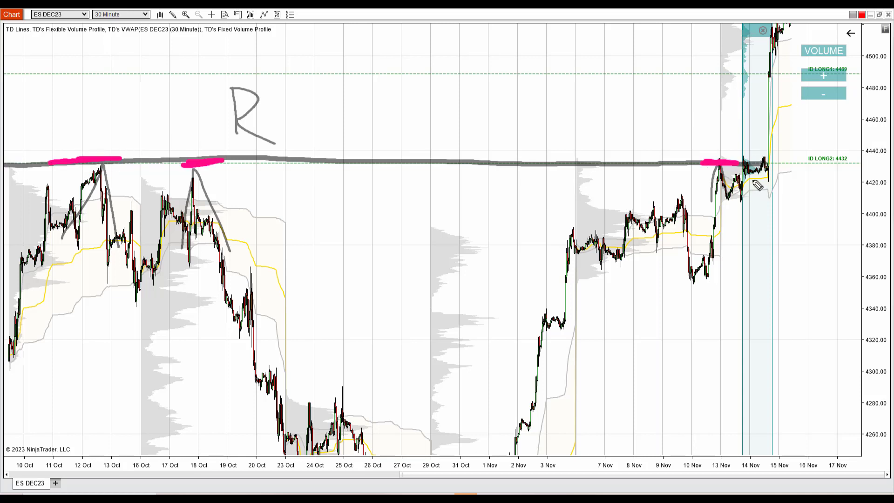
# Step: Draw the rally arrow off 4432, then clear the marks and circle the 14 Nov consolidation
pyautogui.moveTo(743, 190)
pyautogui.mouseDown()
pyautogui.moveTo(785, 65)
pyautogui.moveTo(790, 85)
pyautogui.mouseUp()
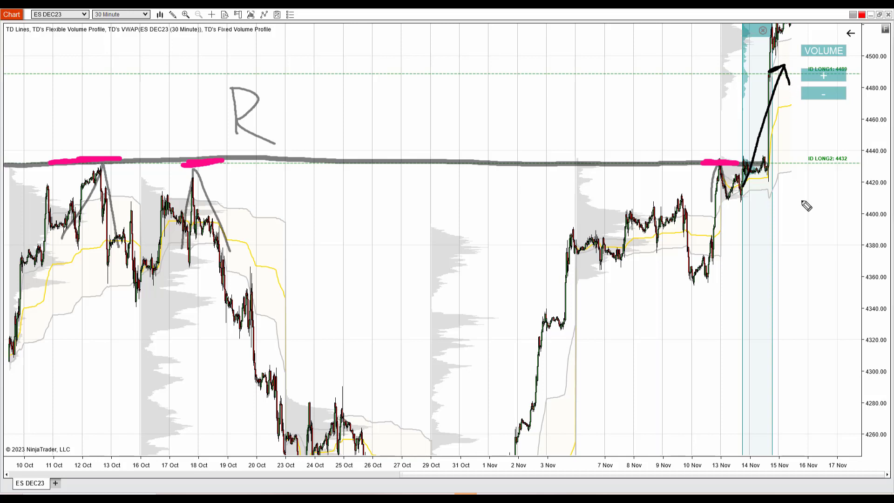
pyautogui.moveTo(775, 164)
pyautogui.mouseDown()
pyautogui.moveTo(870, 162)
pyautogui.moveTo(819, 199)
pyautogui.mouseUp()
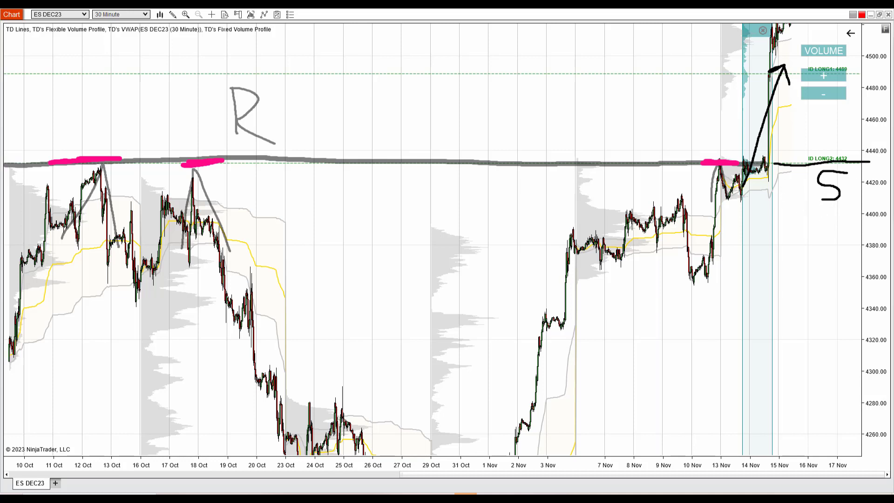
pyautogui.press('Escape')
pyautogui.moveTo(753, 164)
pyautogui.mouseDown()
pyautogui.moveTo(747, 179)
pyautogui.moveTo(770, 170)
pyautogui.moveTo(756, 159)
pyautogui.mouseUp()
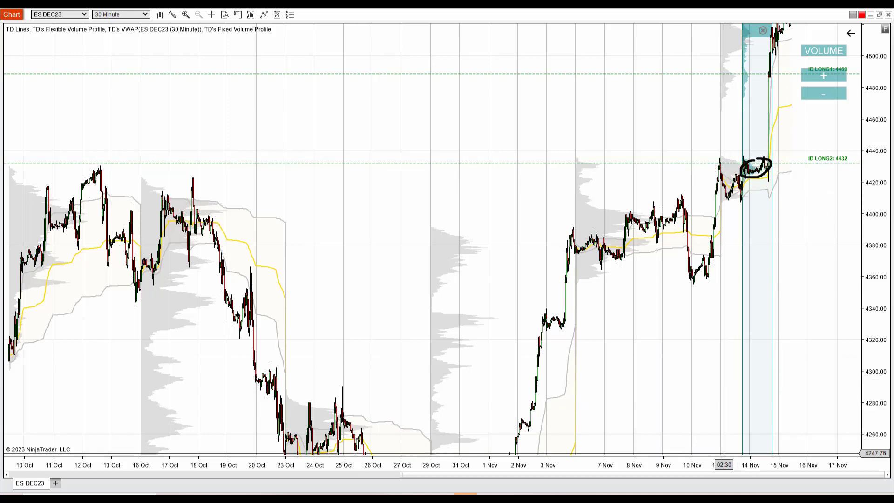
# Step: Erase the circle, zoom the price and time axes, and pan the chart to 13–20 Nov
pyautogui.moveTo(730, 464); pyautogui.dragTo(176, 464)
pyautogui.press('Escape')
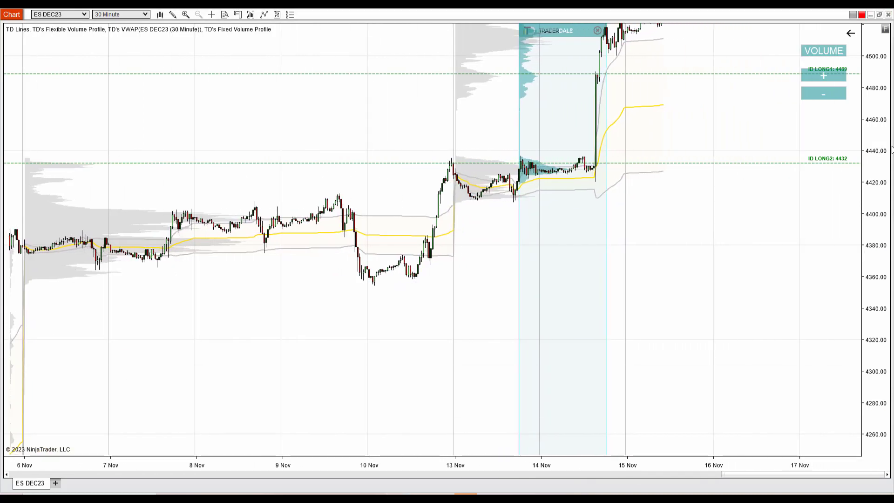
pyautogui.moveTo(879, 254); pyautogui.dragTo(841, 294)
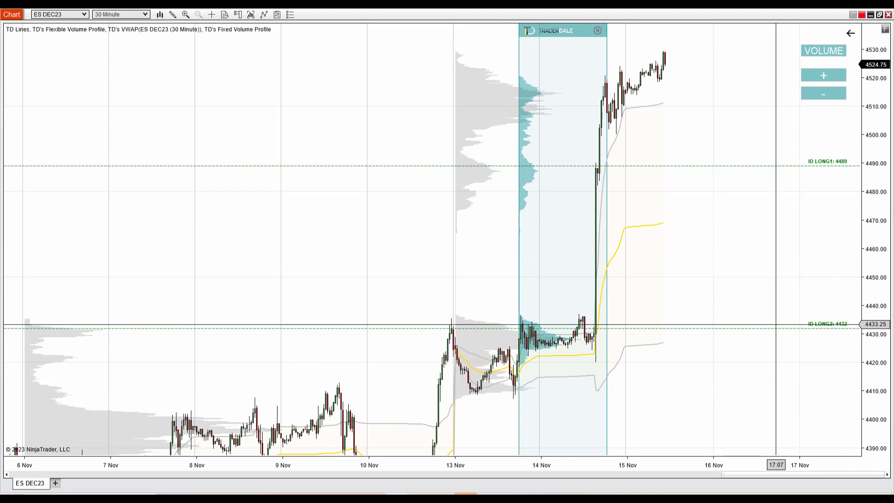
pyautogui.moveTo(627, 465); pyautogui.dragTo(486, 464)
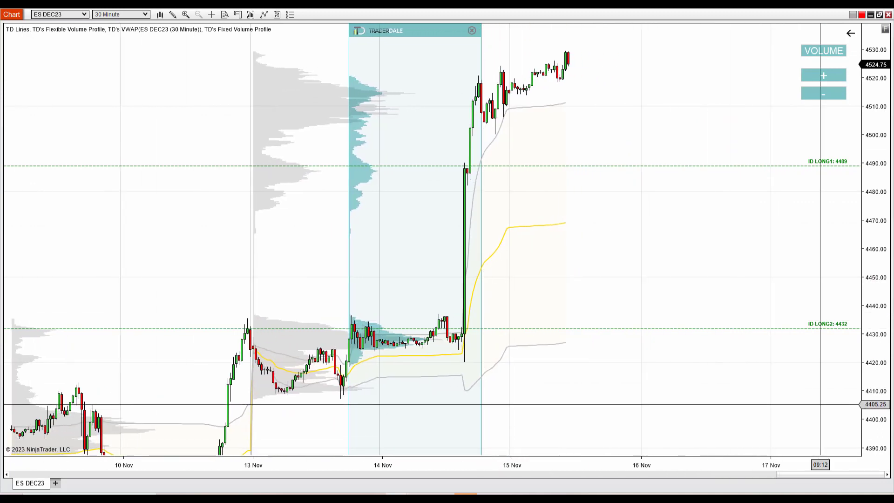
pyautogui.moveTo(820, 405); pyautogui.dragTo(600, 394)
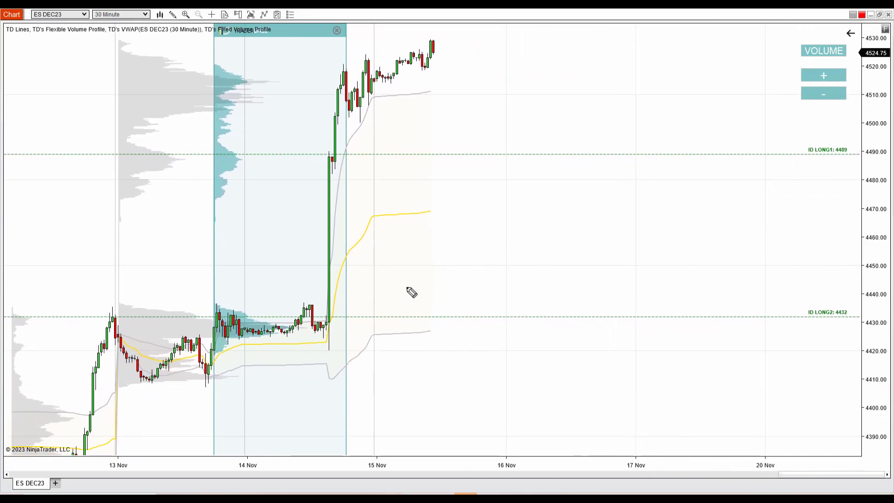
pyautogui.click(341, 317)
# Step: Extend a line along the 4432 level and sketch a dashed pullback, then erase all freehand drawings
pyautogui.moveTo(538, 317); pyautogui.dragTo(787, 315)
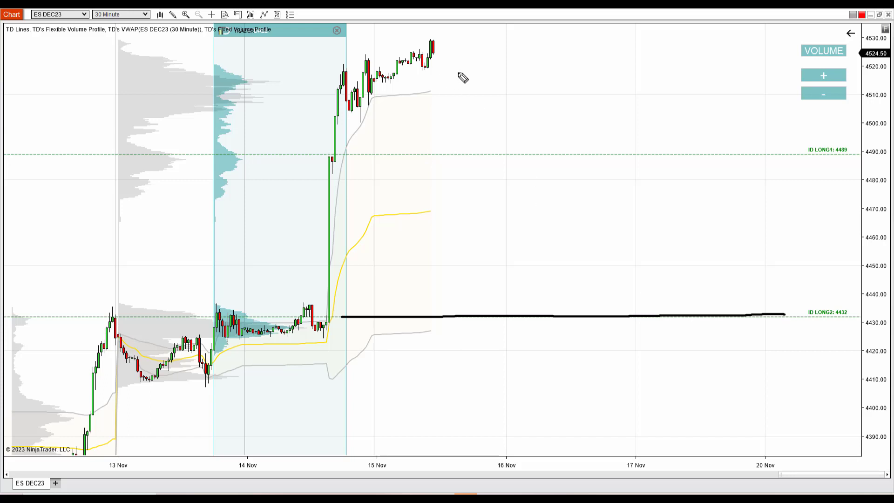
pyautogui.moveTo(584, 215)
pyautogui.mouseDown()
pyautogui.moveTo(665, 320)
pyautogui.moveTo(676, 321)
pyautogui.moveTo(659, 315)
pyautogui.moveTo(681, 248)
pyautogui.moveTo(704, 263)
pyautogui.mouseUp()
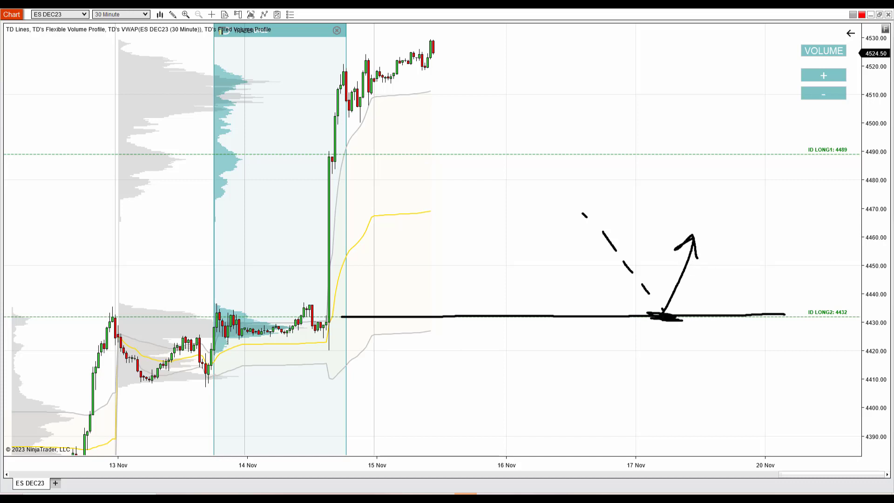
pyautogui.press('Escape')
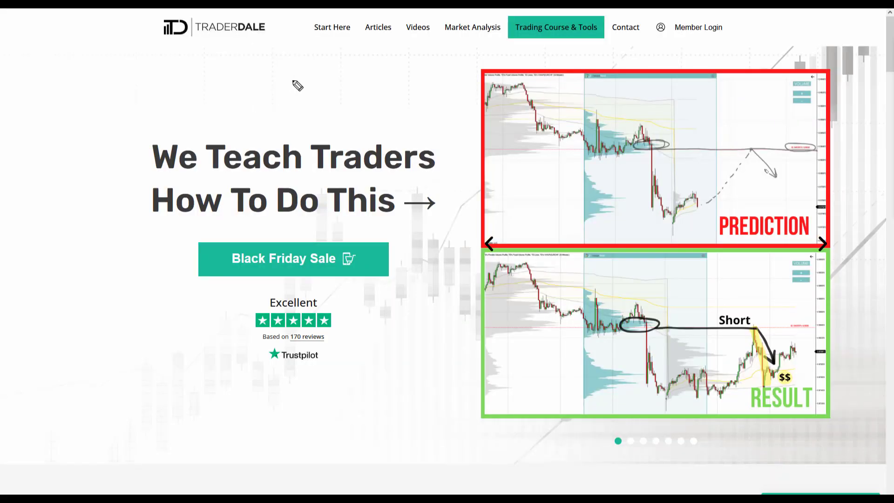
# Step: Underline the TraderDale logo and circle the Trading Course & Tools link
pyautogui.moveTo(145, 46); pyautogui.dragTo(289, 43)
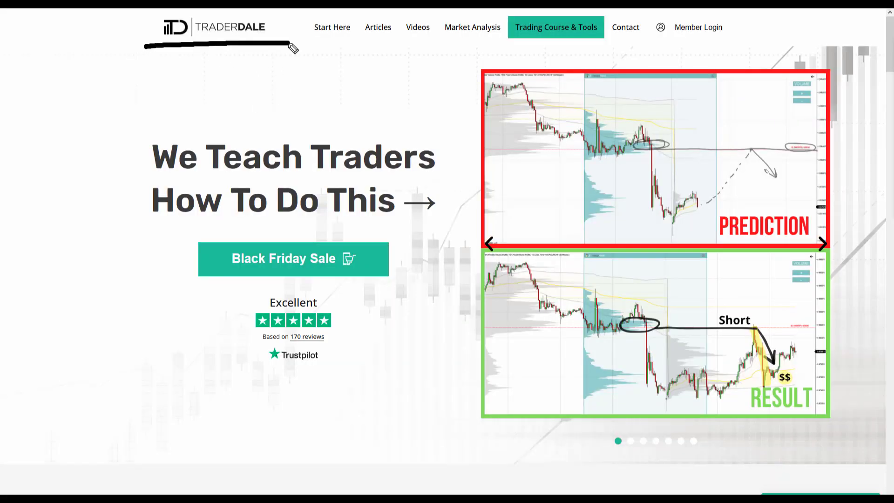
pyautogui.moveTo(551, 18)
pyautogui.mouseDown()
pyautogui.moveTo(534, 10)
pyautogui.moveTo(620, 29)
pyautogui.moveTo(533, 12)
pyautogui.mouseUp()
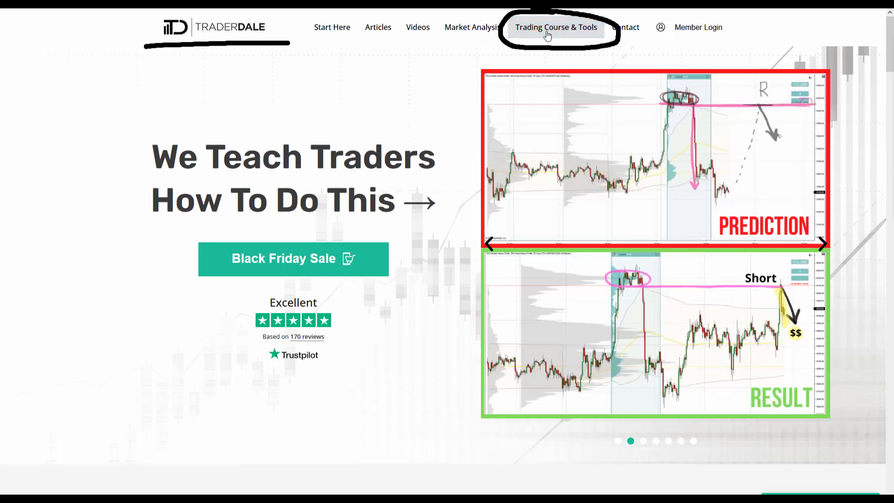
# Step: Open the Trading Course & Tools sale page and bring the pack cards into view
pyautogui.click(550, 32)
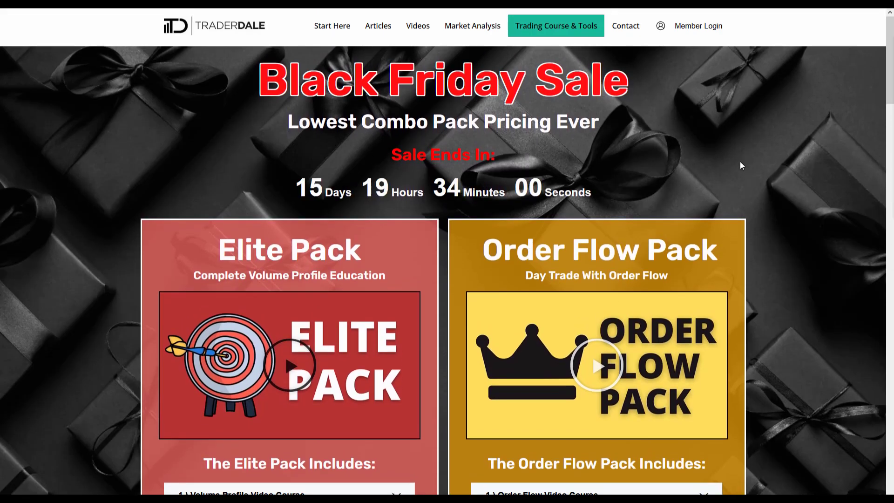
pyautogui.scroll(-2, 781, 172)
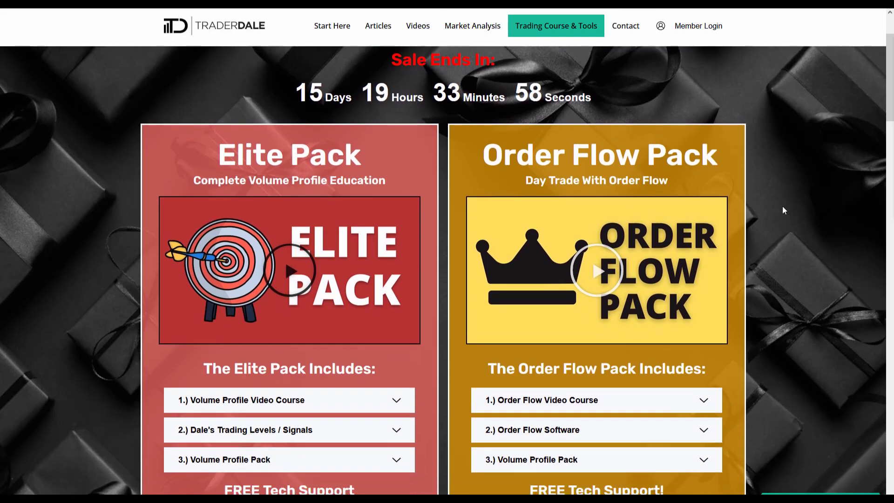
pyautogui.scroll(-2, 782, 205)
pyautogui.scroll(1, 782, 194)
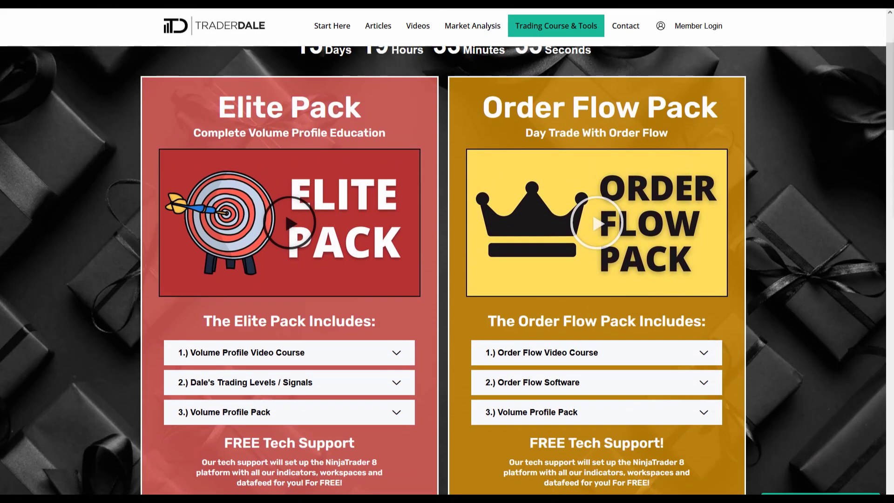
# Step: Outline the Elite Pack card in magenta and the Order Flow Pack card in yellow, circling the Elite Pack title
pyautogui.moveTo(108, 74)
pyautogui.mouseDown()
pyautogui.moveTo(450, 69)
pyautogui.moveTo(410, 452)
pyautogui.moveTo(437, 493)
pyautogui.mouseUp()
pyautogui.moveTo(158, 492); pyautogui.dragTo(117, 78)
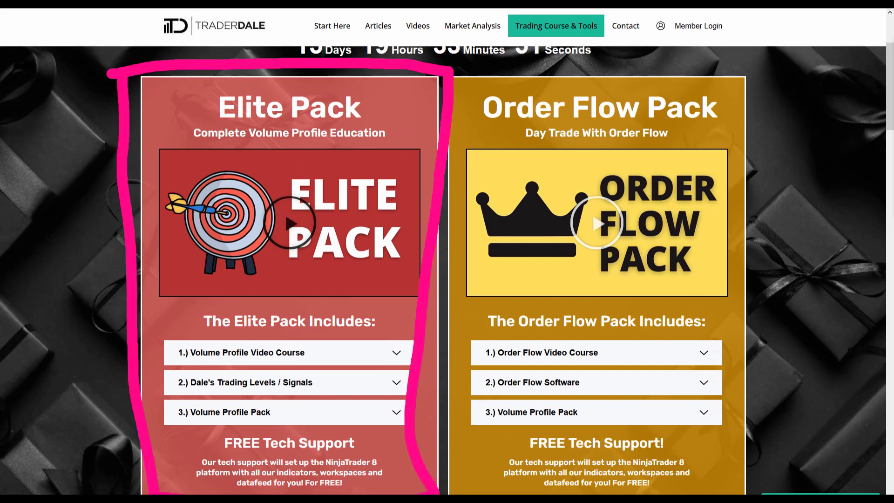
pyautogui.moveTo(438, 77)
pyautogui.mouseDown()
pyautogui.moveTo(750, 76)
pyautogui.moveTo(778, 493)
pyautogui.moveTo(455, 438)
pyautogui.moveTo(453, 65)
pyautogui.mouseUp()
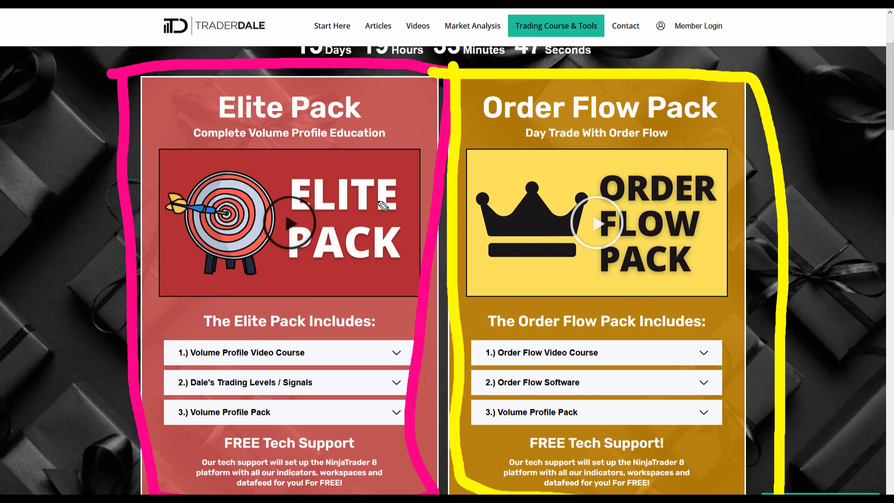
pyautogui.moveTo(271, 86)
pyautogui.mouseDown()
pyautogui.moveTo(265, 147)
pyautogui.moveTo(245, 90)
pyautogui.moveTo(234, 96)
pyautogui.mouseUp()
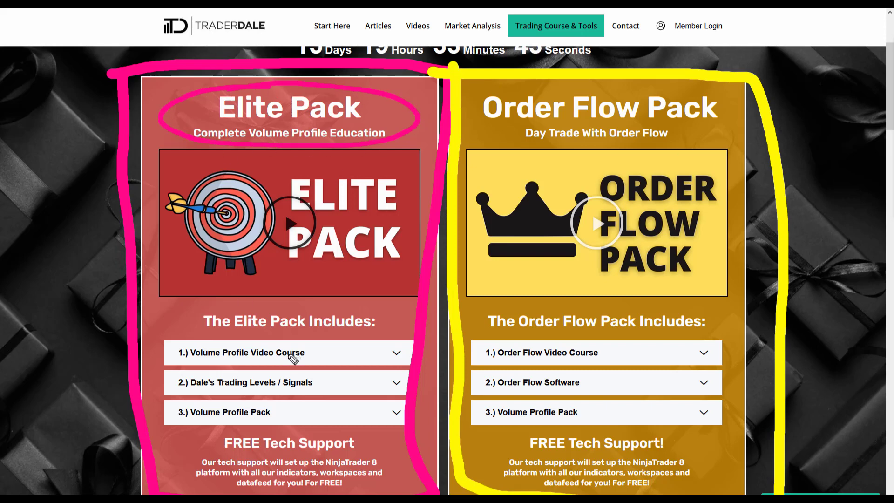
# Step: Underline the Elite Pack's Volume Profile Video Course, Dale's Trading Levels / Signals and Volume Profile Pack items
pyautogui.moveTo(171, 363); pyautogui.dragTo(324, 367)
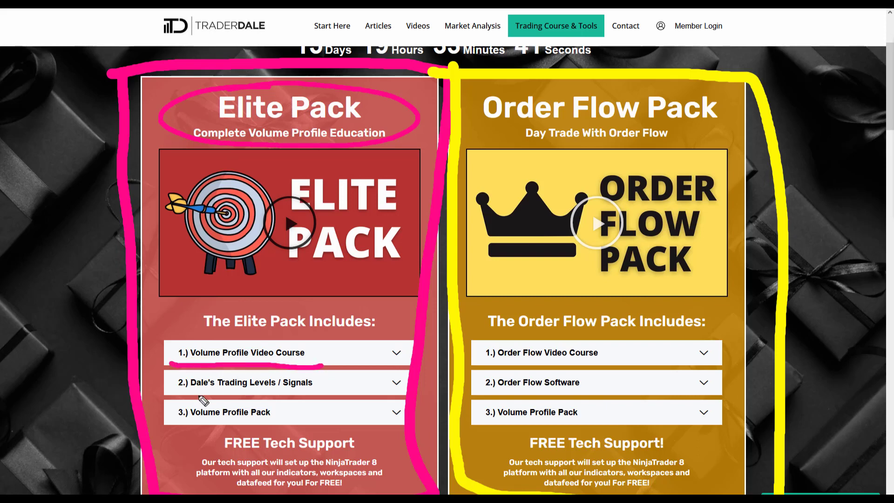
pyautogui.moveTo(182, 391); pyautogui.dragTo(327, 393)
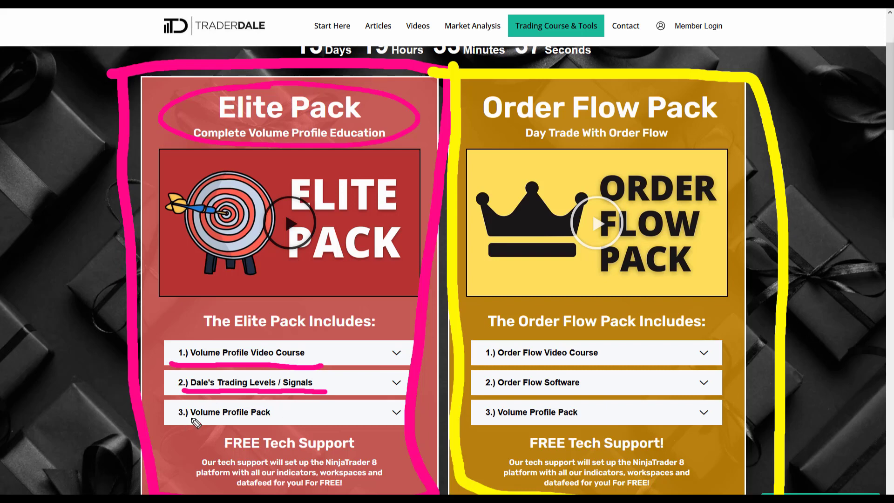
pyautogui.moveTo(183, 418); pyautogui.dragTo(297, 418)
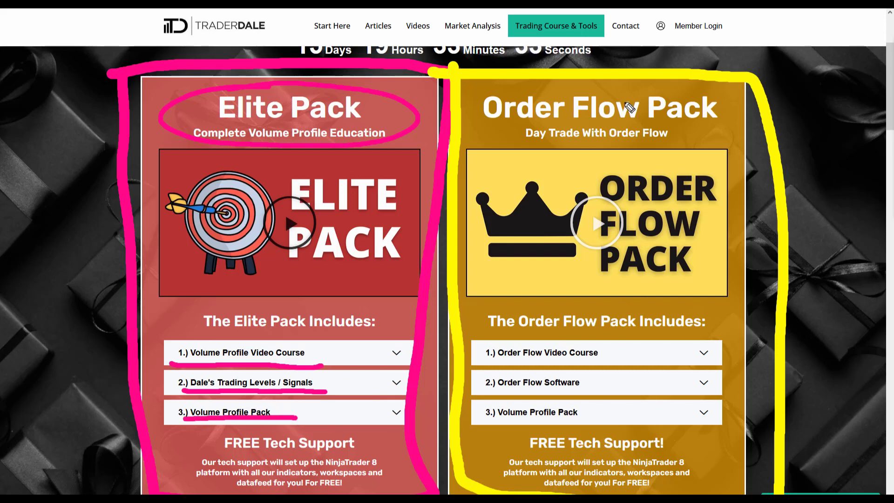
# Step: Circle the Order Flow Pack title and underline its Video Course, Software and Volume Profile Pack items
pyautogui.moveTo(586, 88)
pyautogui.mouseDown()
pyautogui.moveTo(531, 91)
pyautogui.moveTo(534, 140)
pyautogui.moveTo(737, 110)
pyautogui.moveTo(577, 95)
pyautogui.mouseUp()
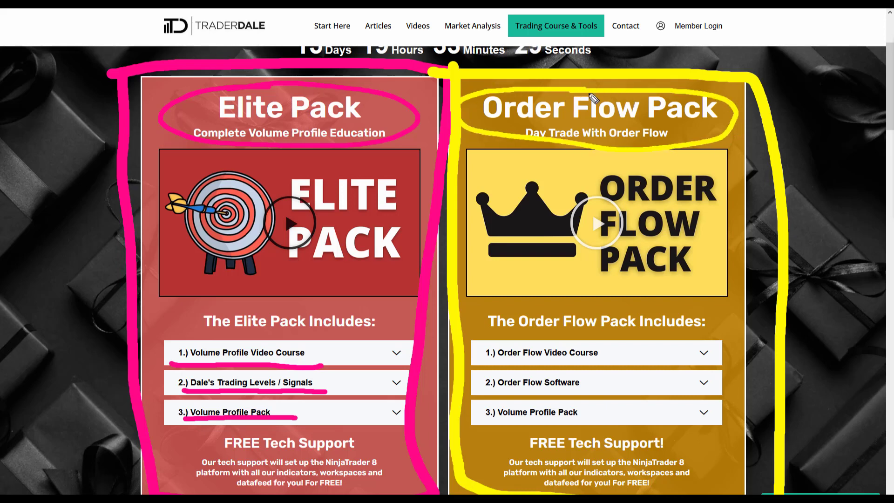
pyautogui.moveTo(494, 362); pyautogui.dragTo(599, 359)
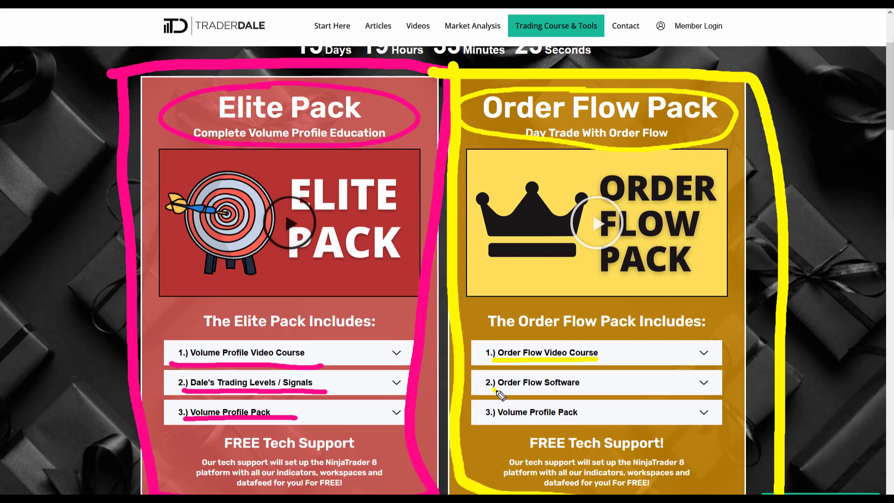
pyautogui.moveTo(495, 391); pyautogui.dragTo(577, 394)
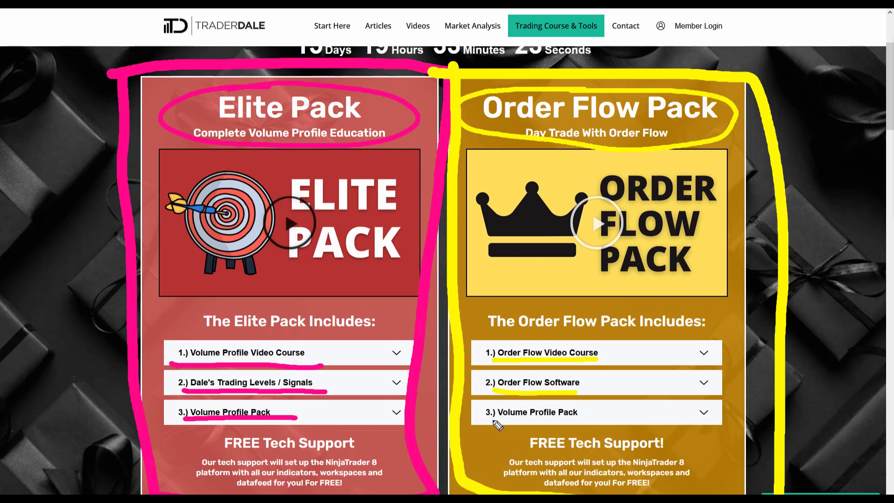
pyautogui.moveTo(495, 422); pyautogui.dragTo(593, 424)
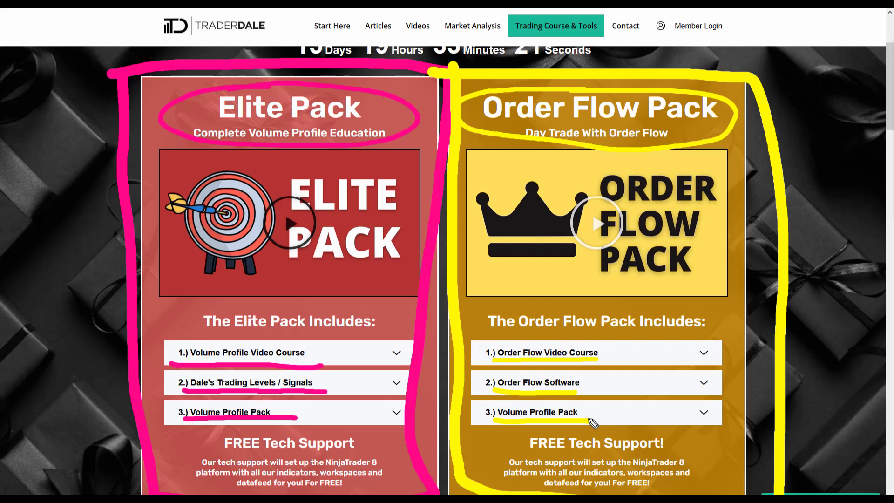
# Step: Circle both pack images, then clear all drawn markings from the page
pyautogui.moveTo(636, 149)
pyautogui.mouseDown()
pyautogui.moveTo(494, 184)
pyautogui.moveTo(734, 199)
pyautogui.moveTo(552, 148)
pyautogui.mouseUp()
pyautogui.moveTo(342, 150)
pyautogui.mouseDown()
pyautogui.moveTo(300, 151)
pyautogui.moveTo(188, 297)
pyautogui.moveTo(401, 165)
pyautogui.moveTo(328, 156)
pyautogui.mouseUp()
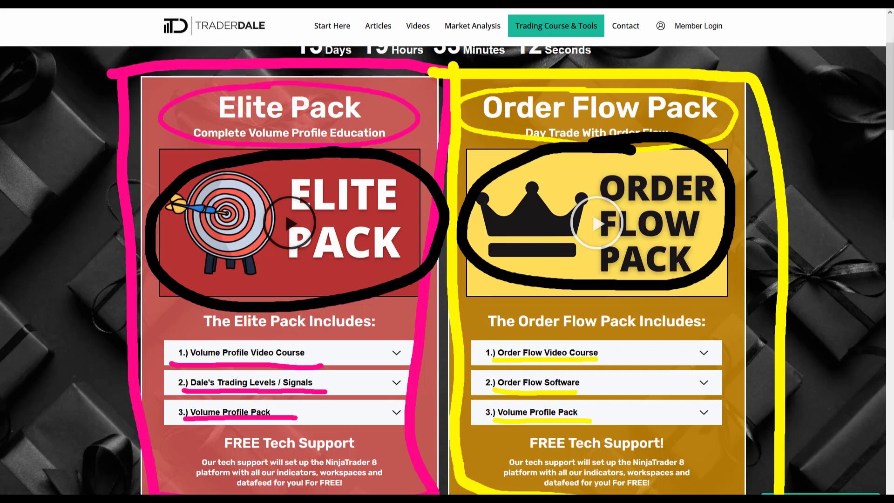
pyautogui.press('Escape')
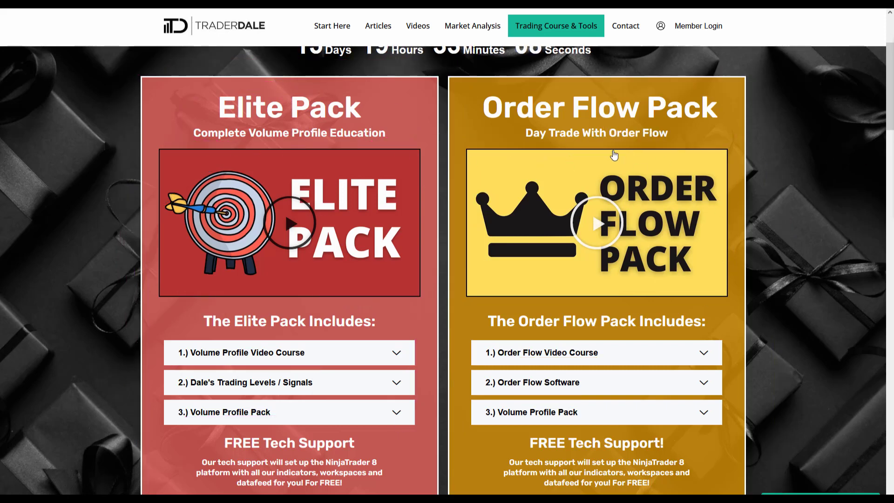
# Step: Scroll to 'Or Get Both Packs & Save Big' and circle the section and $497 price box in pink
pyautogui.scroll(-10, 743, 179)
pyautogui.scroll(-3, 743, 180)
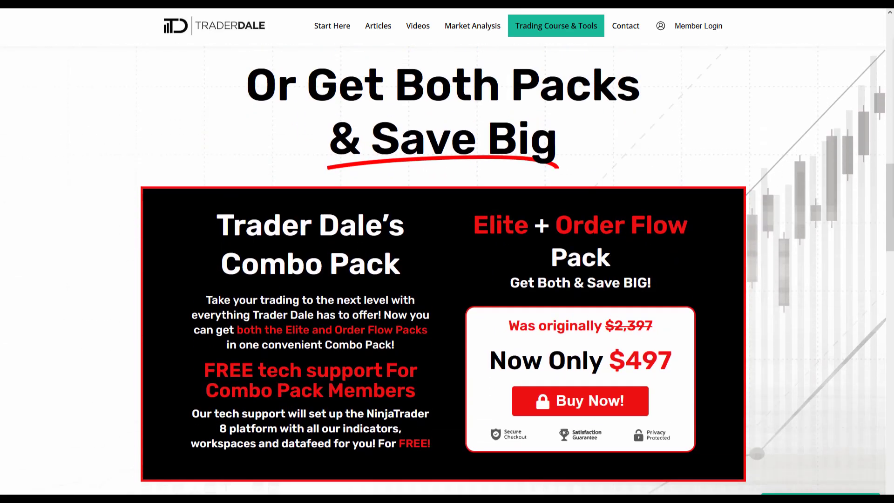
pyautogui.moveTo(47, 55)
pyautogui.mouseDown()
pyautogui.moveTo(716, 63)
pyautogui.moveTo(833, 463)
pyautogui.moveTo(834, 493)
pyautogui.moveTo(54, 286)
pyautogui.moveTo(46, 75)
pyautogui.moveTo(54, 65)
pyautogui.mouseUp()
pyautogui.moveTo(328, 168); pyautogui.dragTo(558, 166)
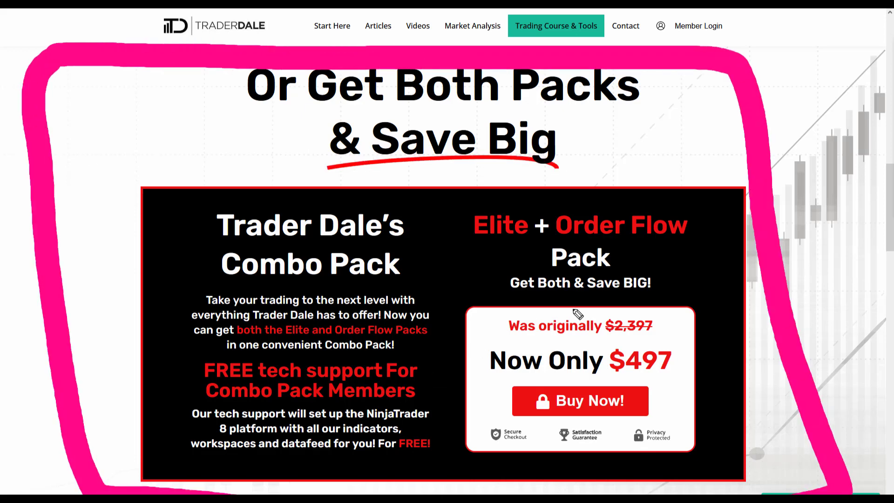
pyautogui.moveTo(577, 301)
pyautogui.mouseDown()
pyautogui.moveTo(520, 460)
pyautogui.moveTo(610, 305)
pyautogui.moveTo(559, 307)
pyautogui.mouseUp()
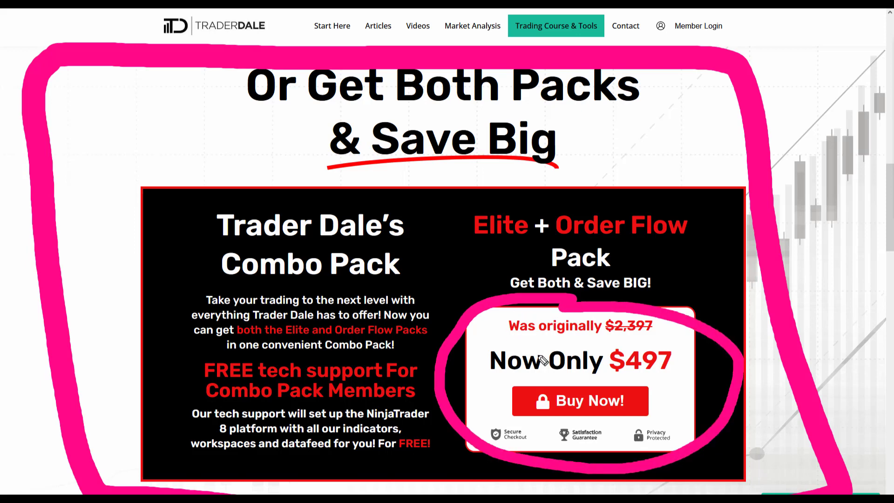